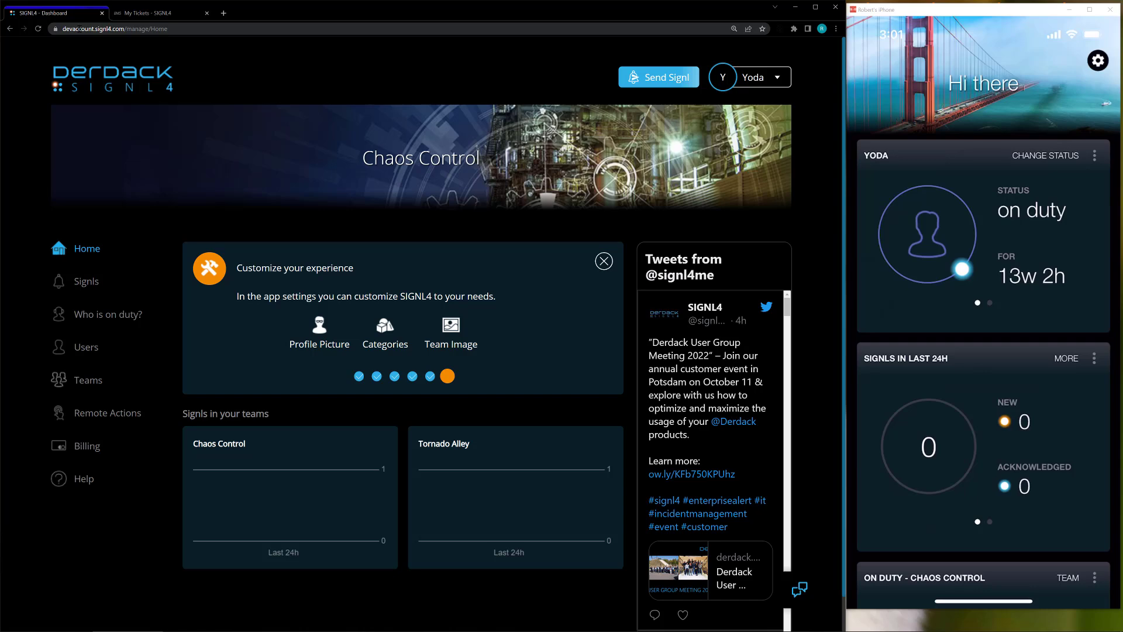
- View the ticket list in Kaseya BMS, return to SIGNL4 and open the apps overview of the Chaos Control team
left_click(156, 17)
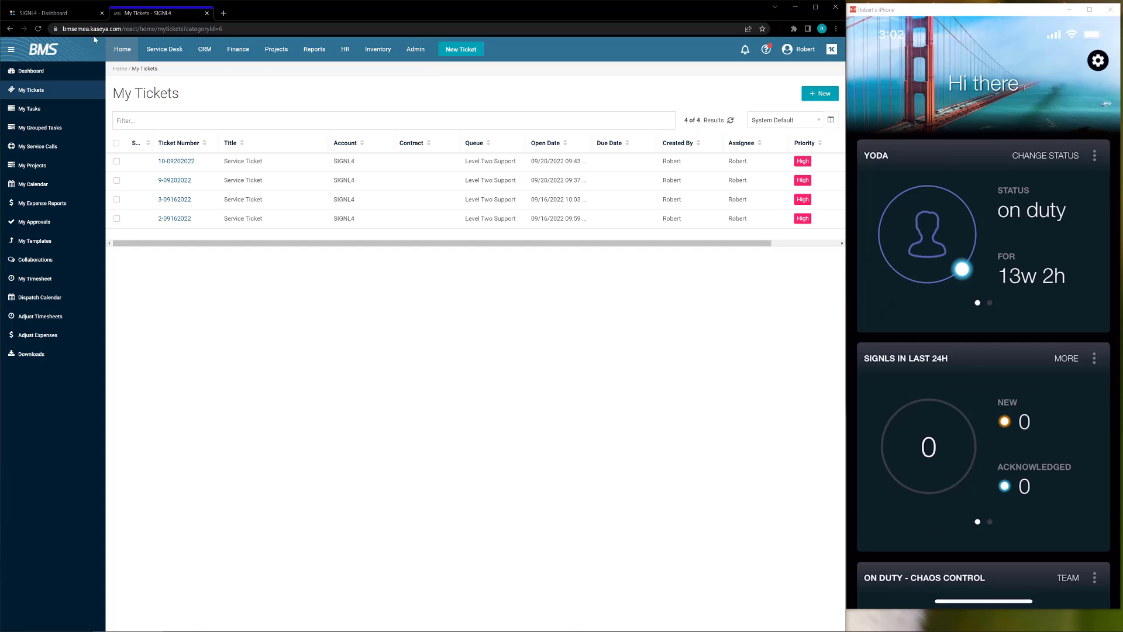
left_click(35, 13)
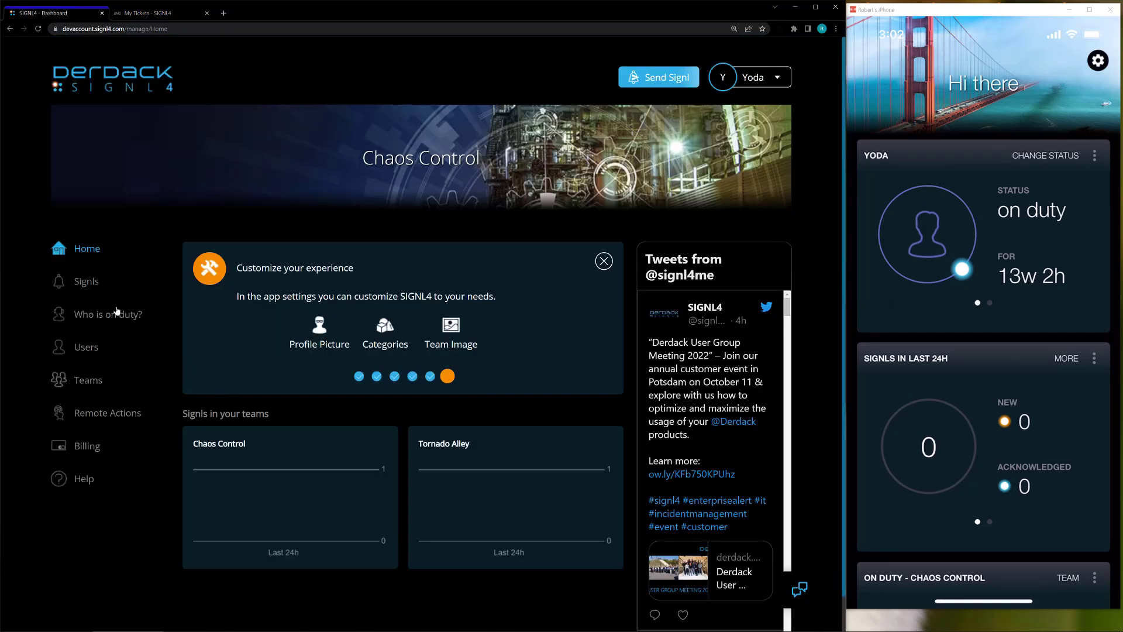
left_click(91, 379)
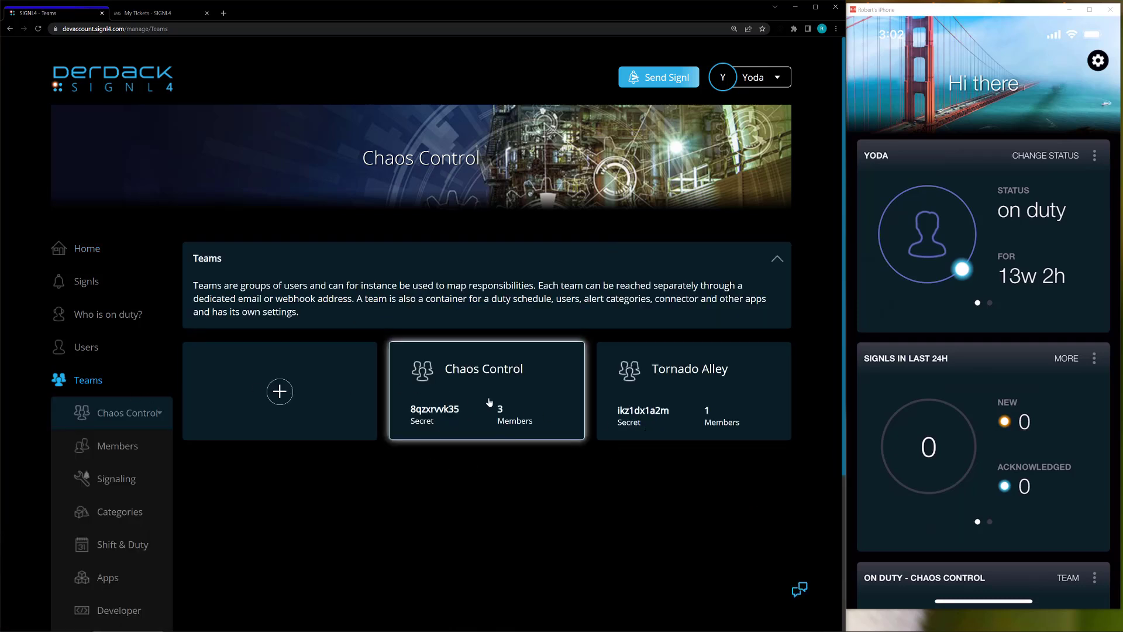
scroll(489, 406, "down", 1)
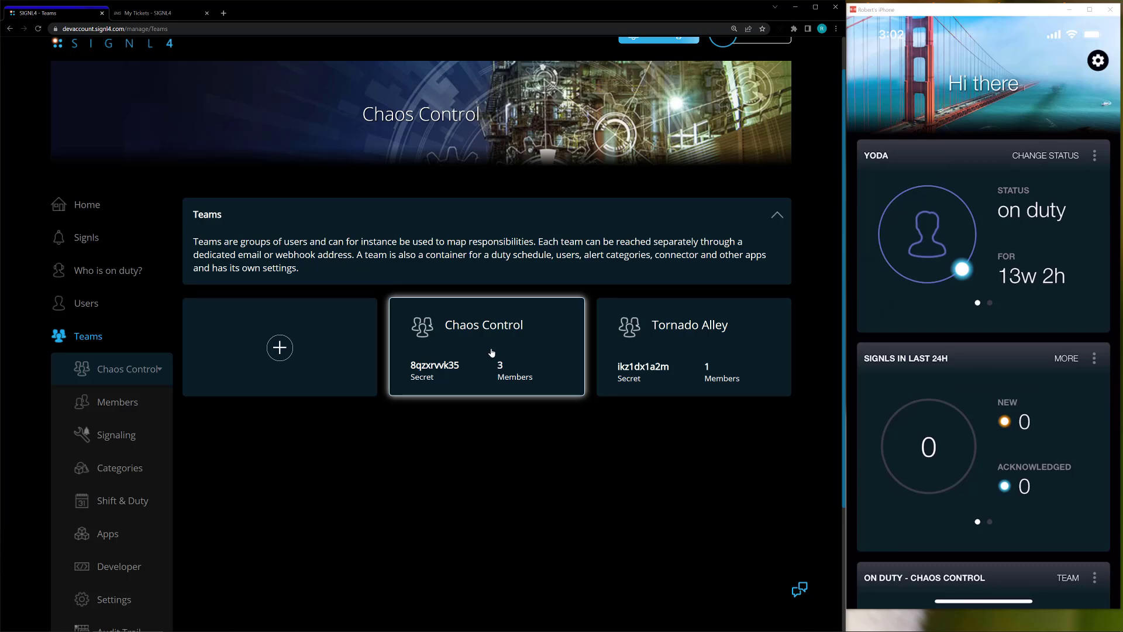
scroll(492, 354, "down", 2)
left_click(116, 447)
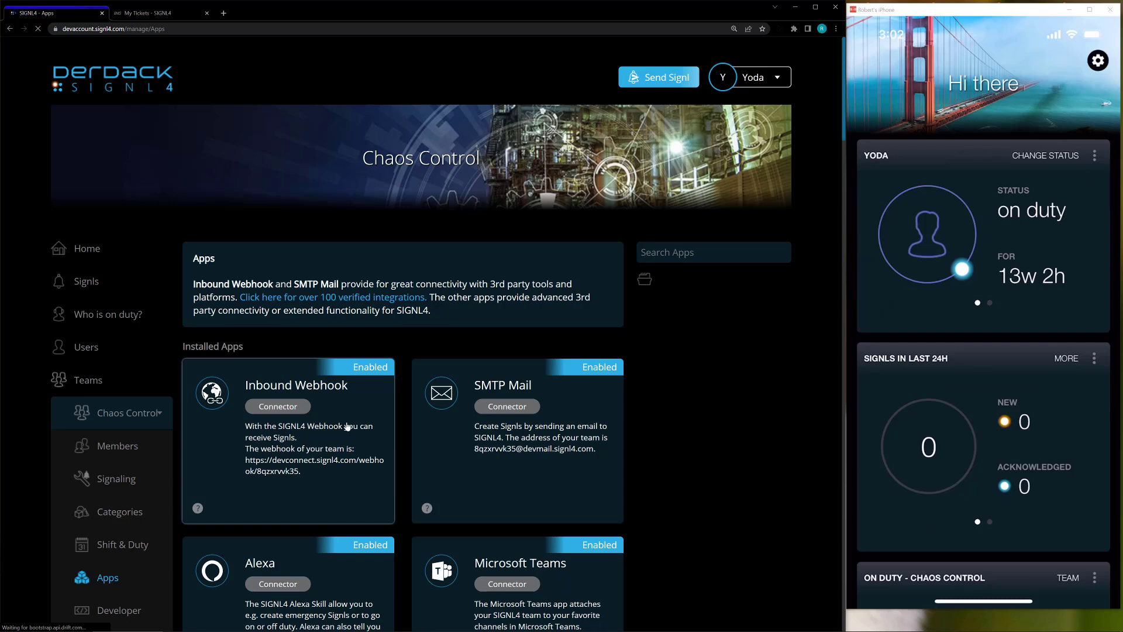
- Open the creation form for a Kaseya BMS connector from the app templates and review its general and configuration fields
scroll(681, 415, "down", 12)
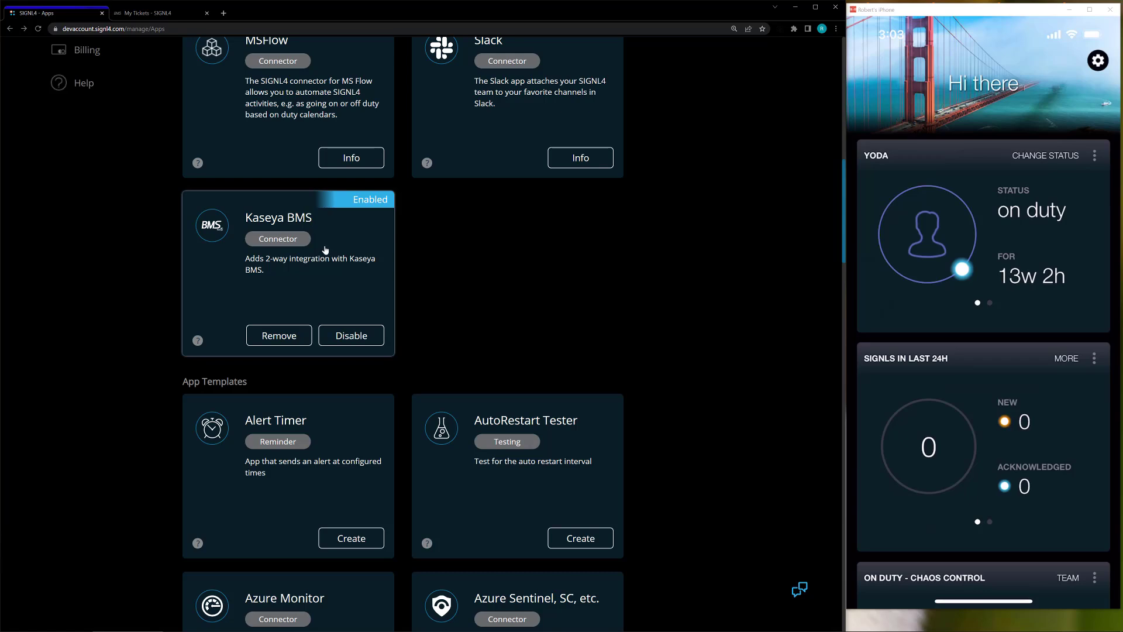
scroll(553, 289, "down", 4)
scroll(644, 340, "down", 17)
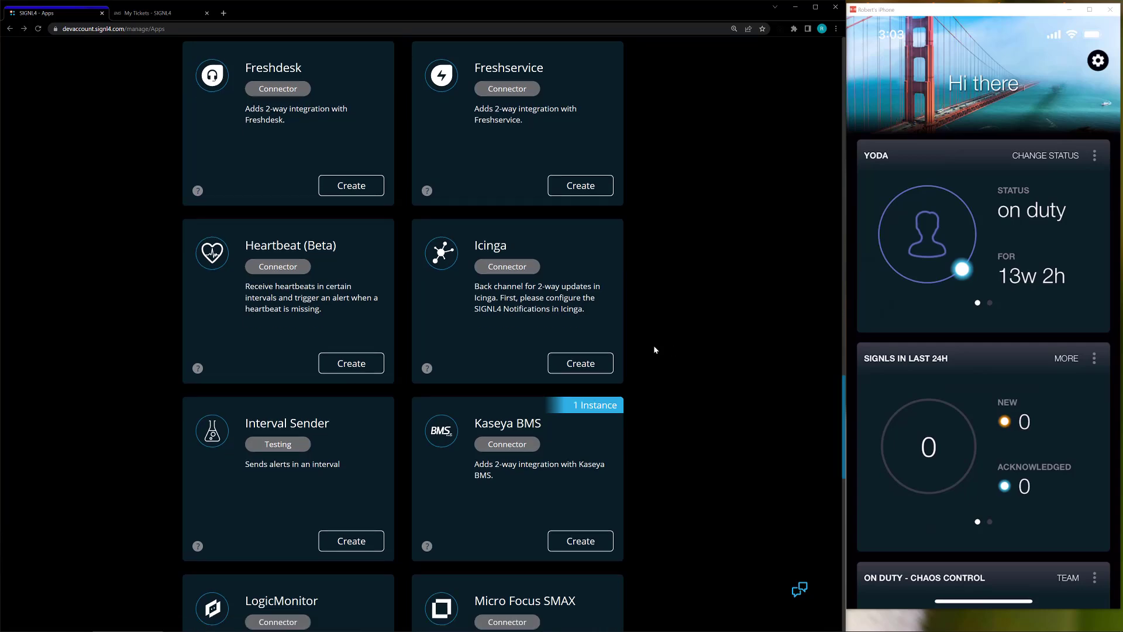
scroll(658, 350, "down", 1)
scroll(494, 410, "down", 2)
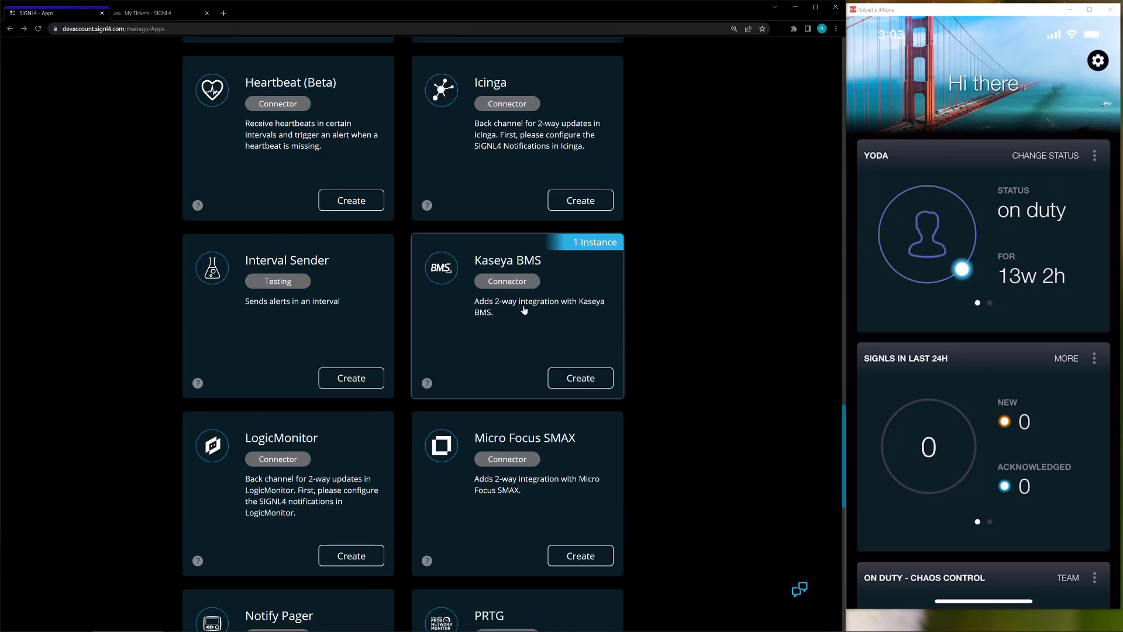
left_click(568, 379)
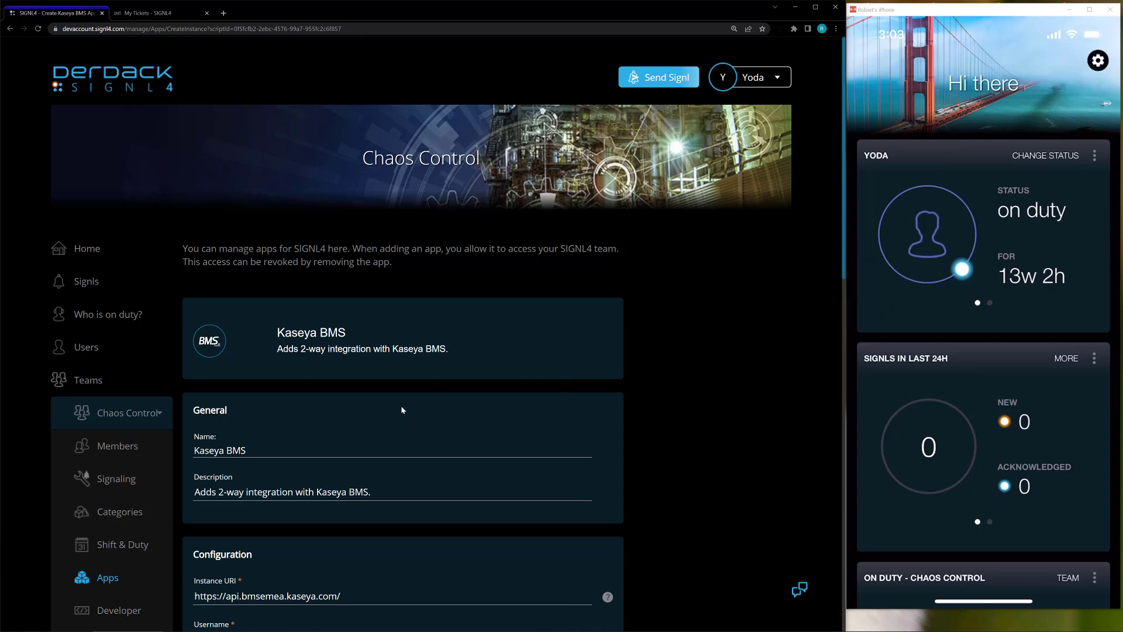
scroll(403, 409, "down", 5)
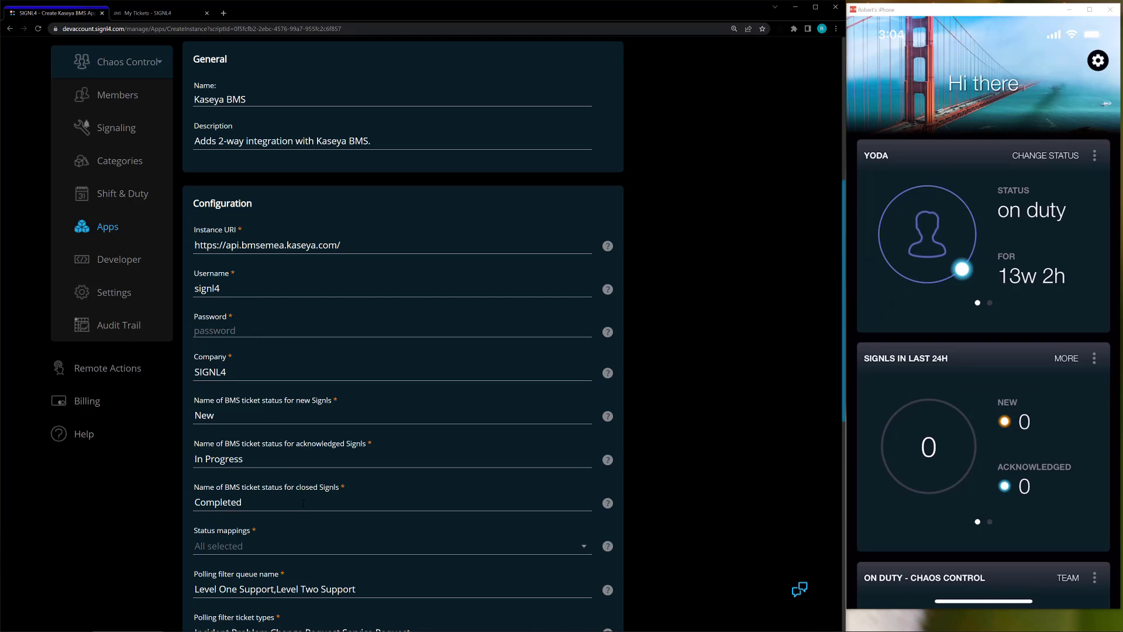
- Switch to Kaseya BMS and examine the personal details and security roles of the signl4 employee in the HR administration
left_click(148, 14)
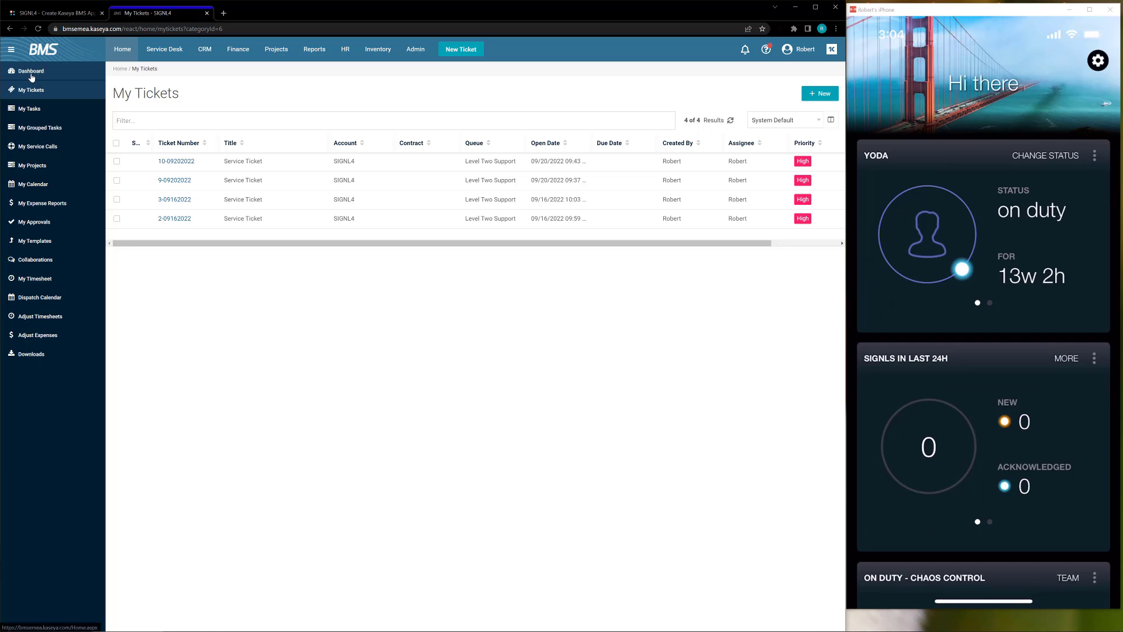
left_click(405, 50)
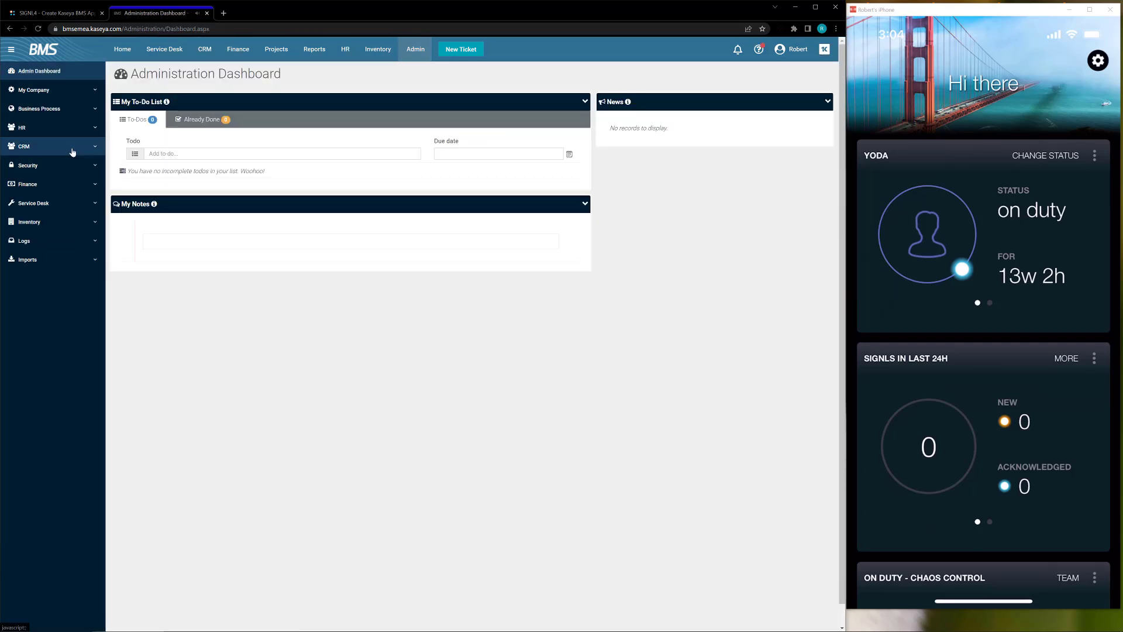
left_click(49, 129)
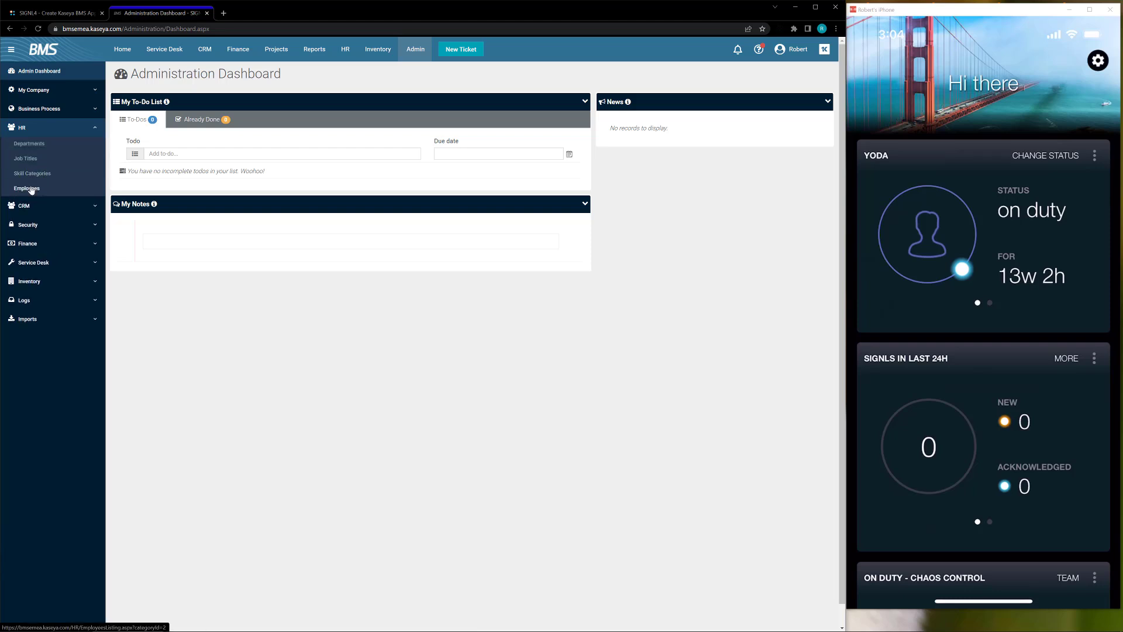
left_click(31, 189)
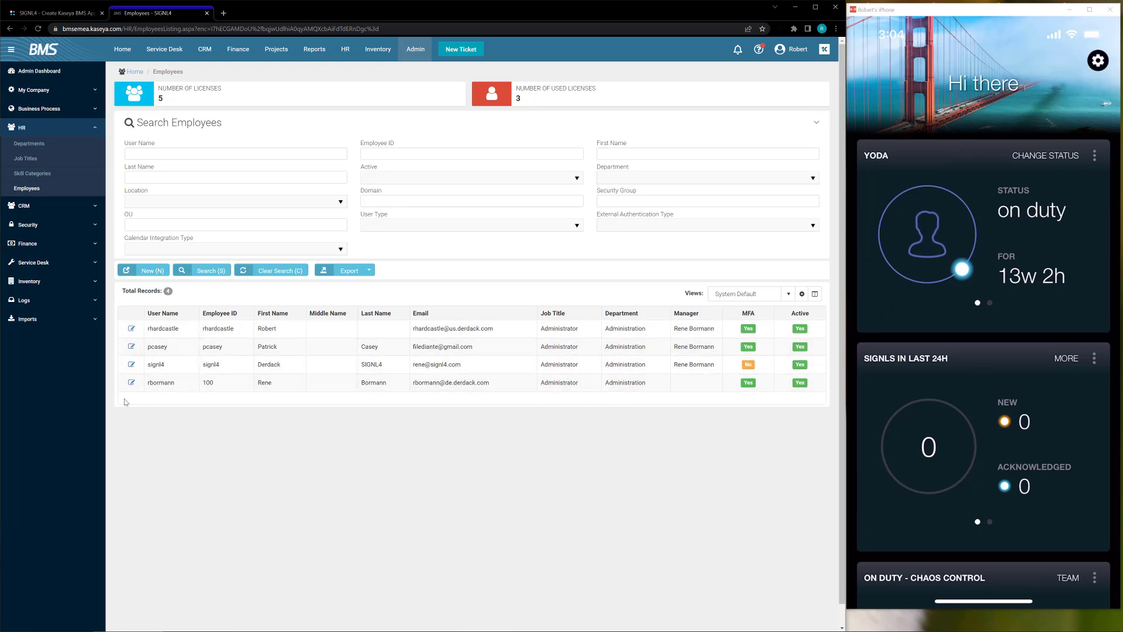
left_click(157, 367)
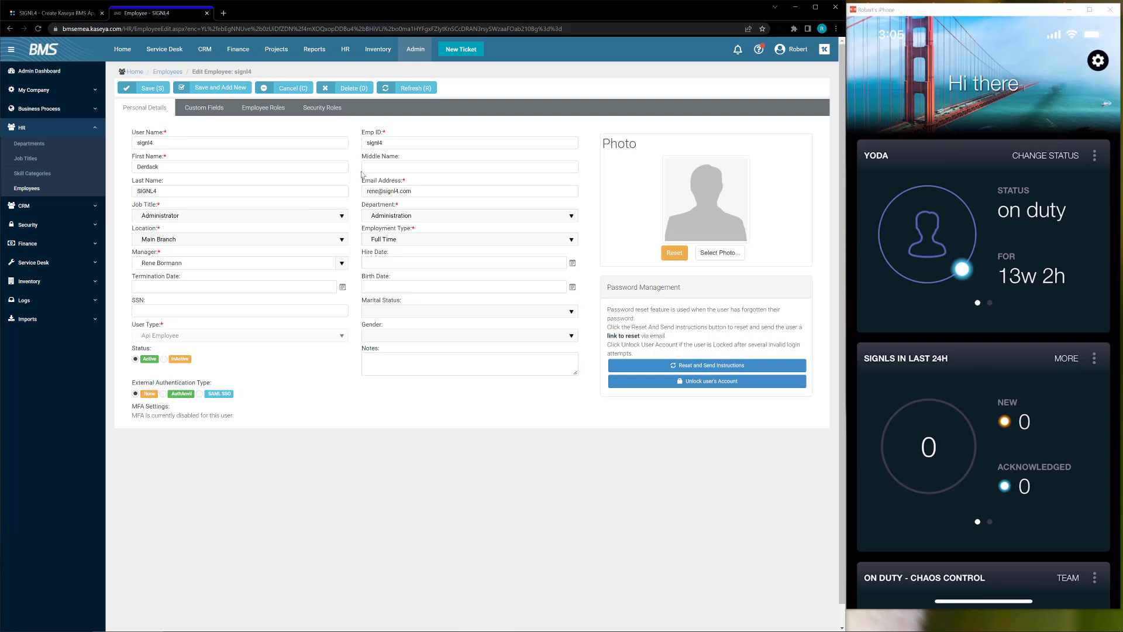
left_click(304, 111)
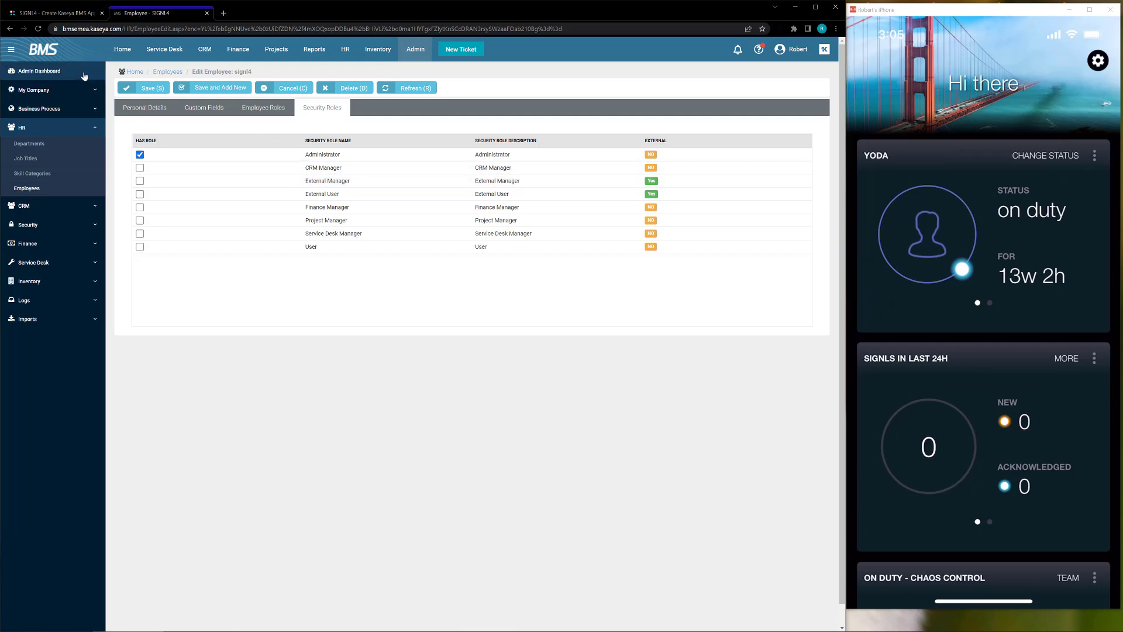
- Return to the SIGNL4 connector form and review the login fields and BMS ticket status names
left_click(78, 14)
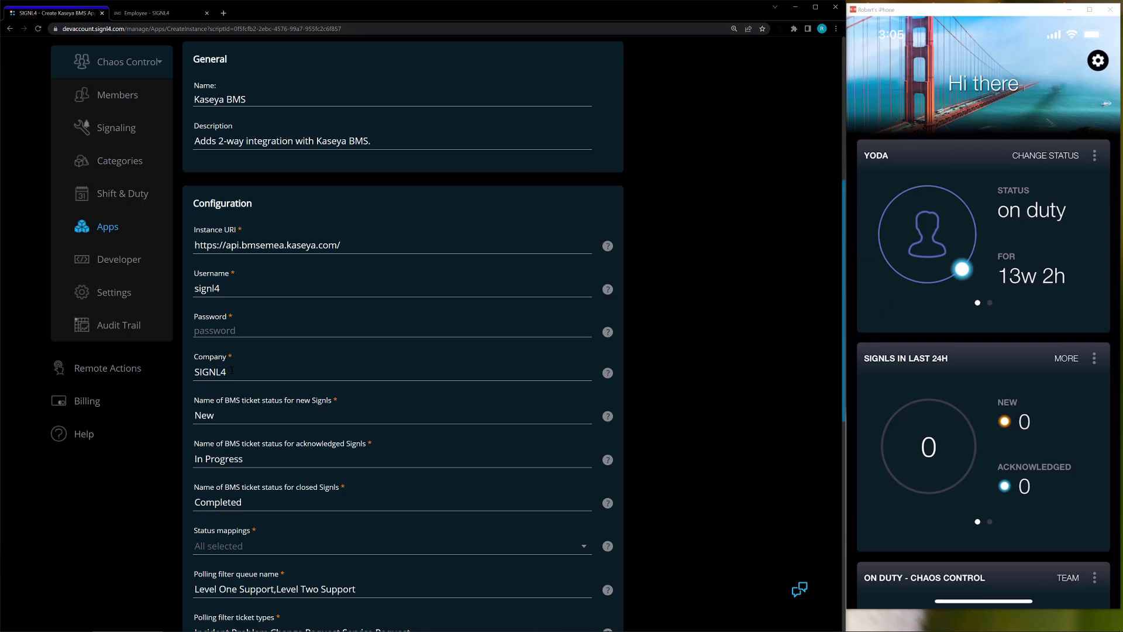
scroll(480, 295, "down", 3)
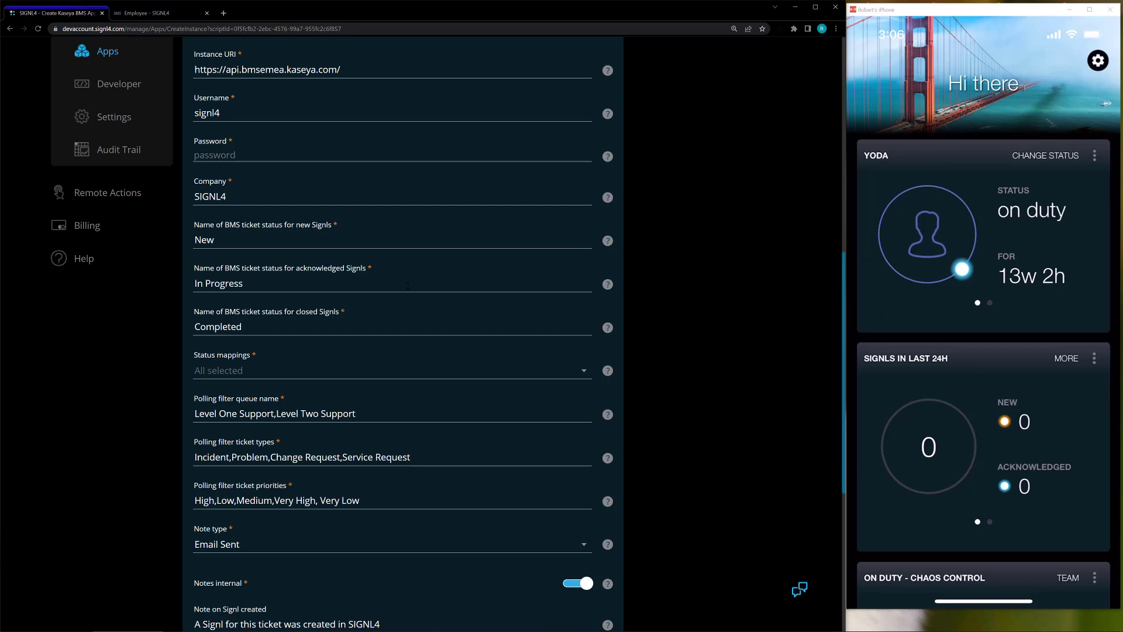
double_click(234, 242)
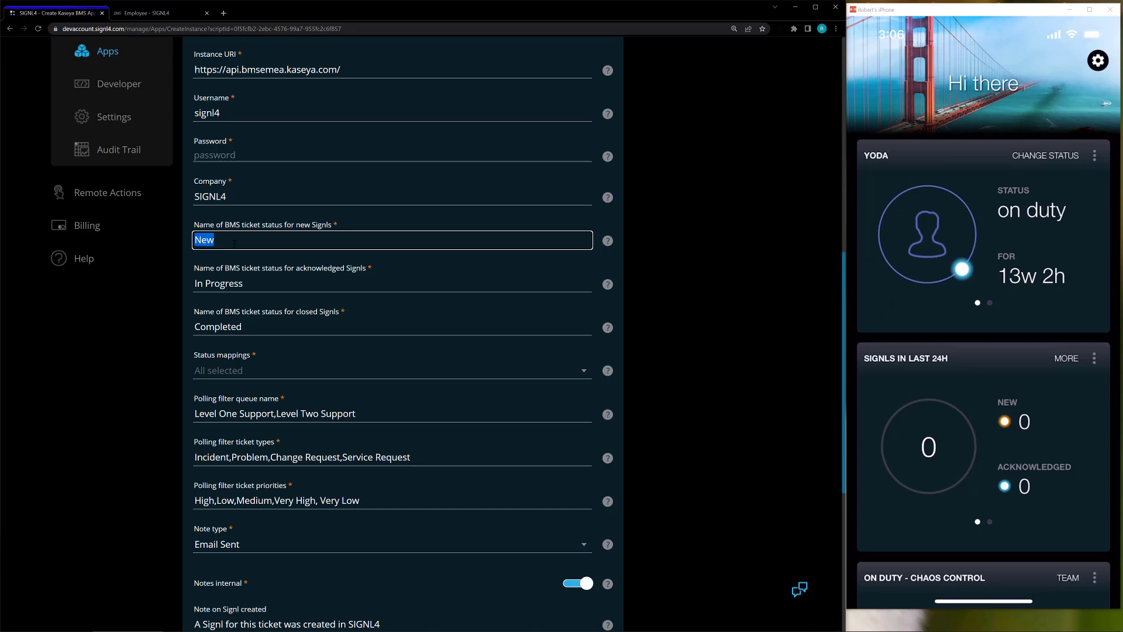
scroll(234, 243, "down", 2)
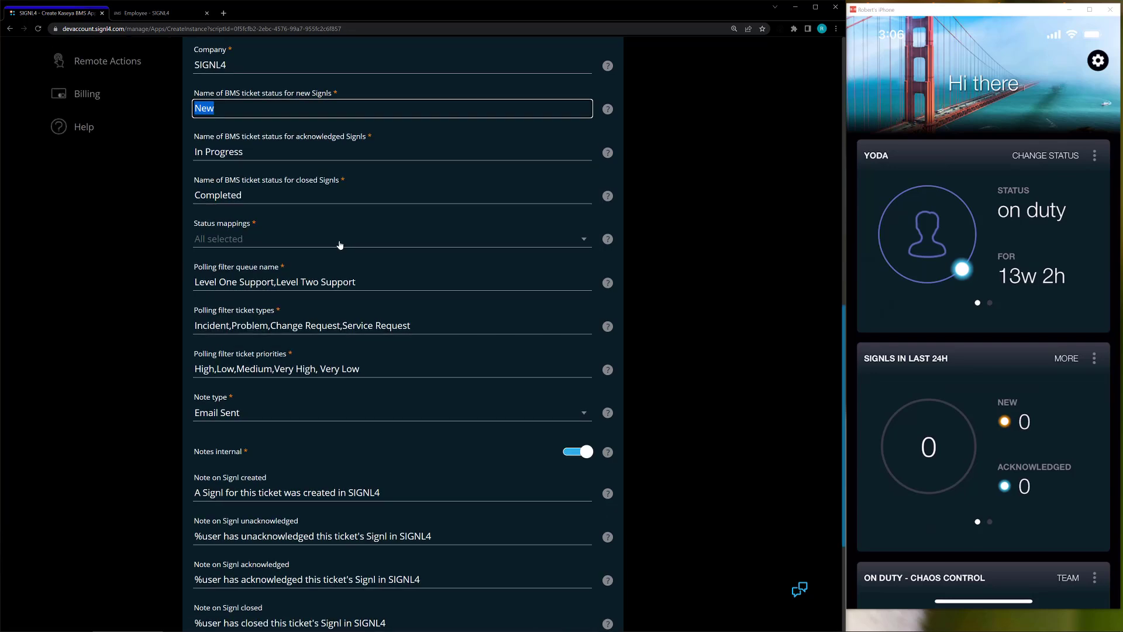
- Deselect both Closed entries in the connector's status mappings and restore the selection of all mappings
left_click(340, 241)
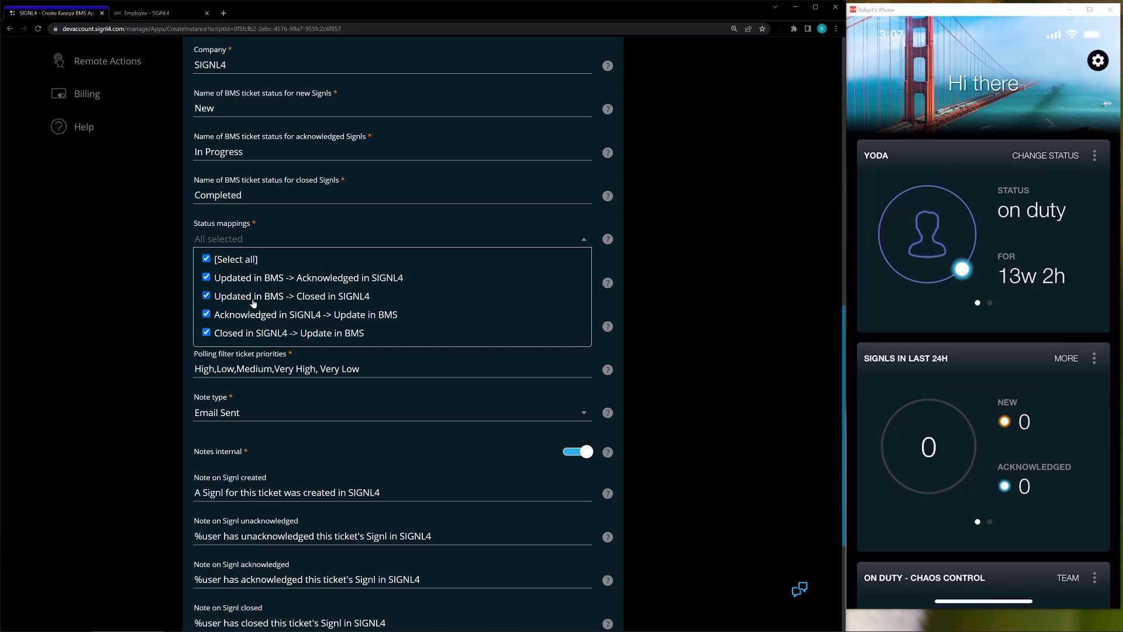
left_click(205, 295)
left_click(207, 336)
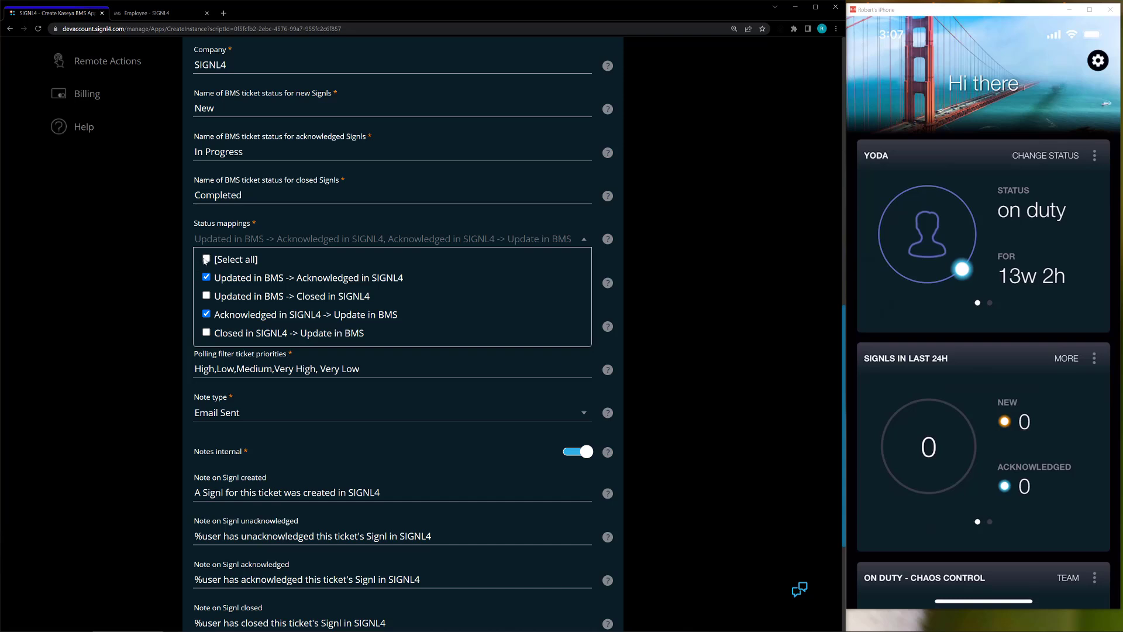
left_click(206, 259)
- Review the polling filters and set the connector's note type to General
scroll(506, 278, "down", 2)
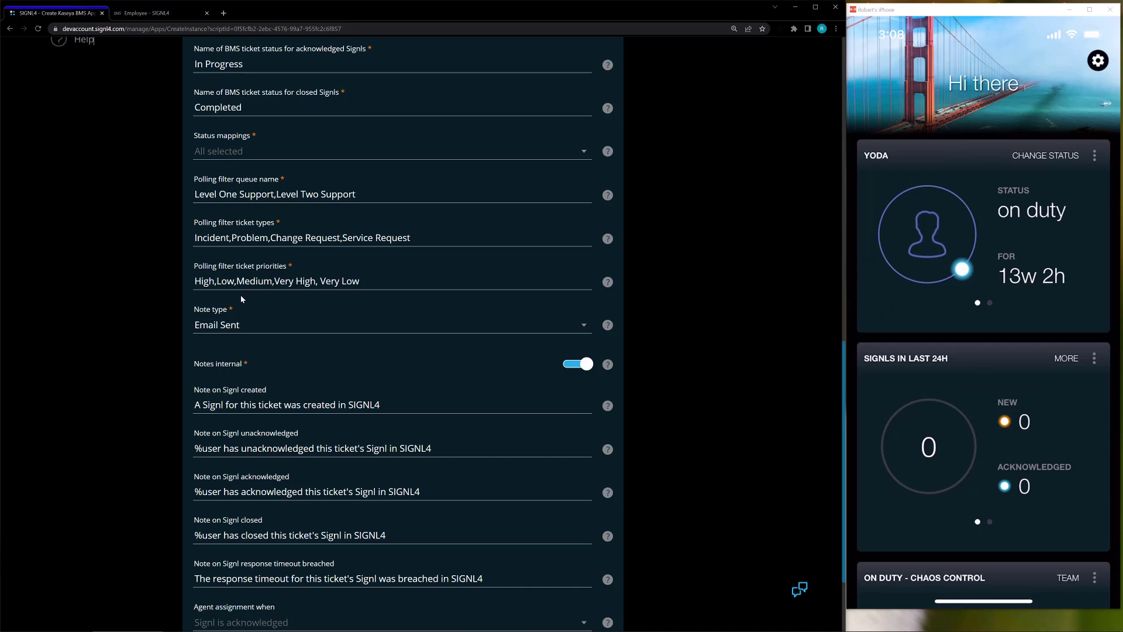
scroll(241, 299, "down", 3)
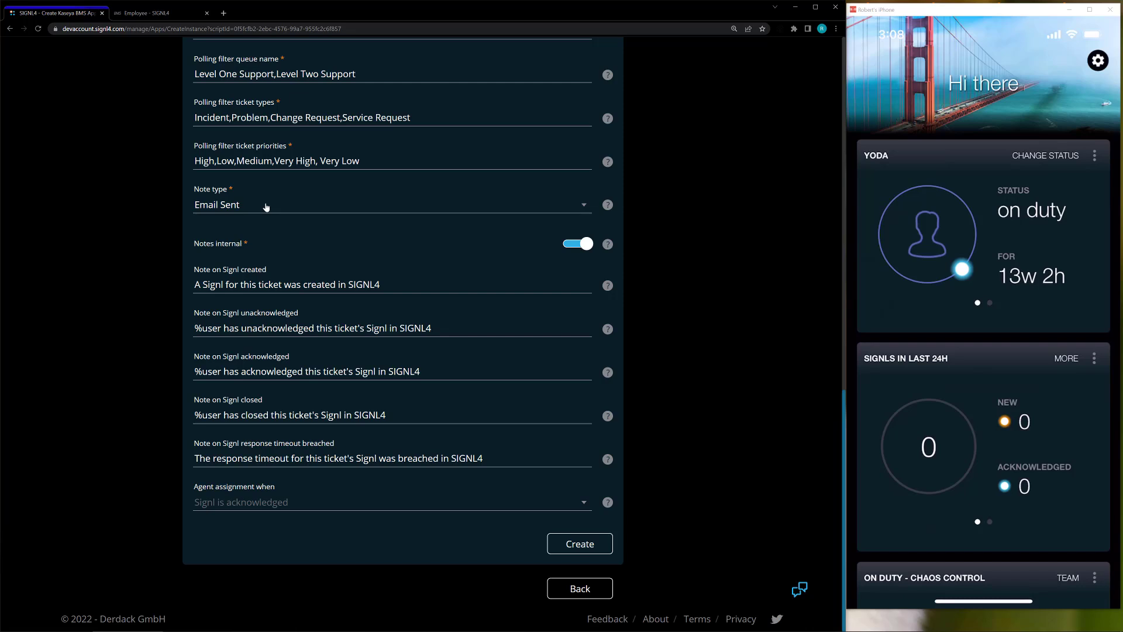
left_click(266, 207)
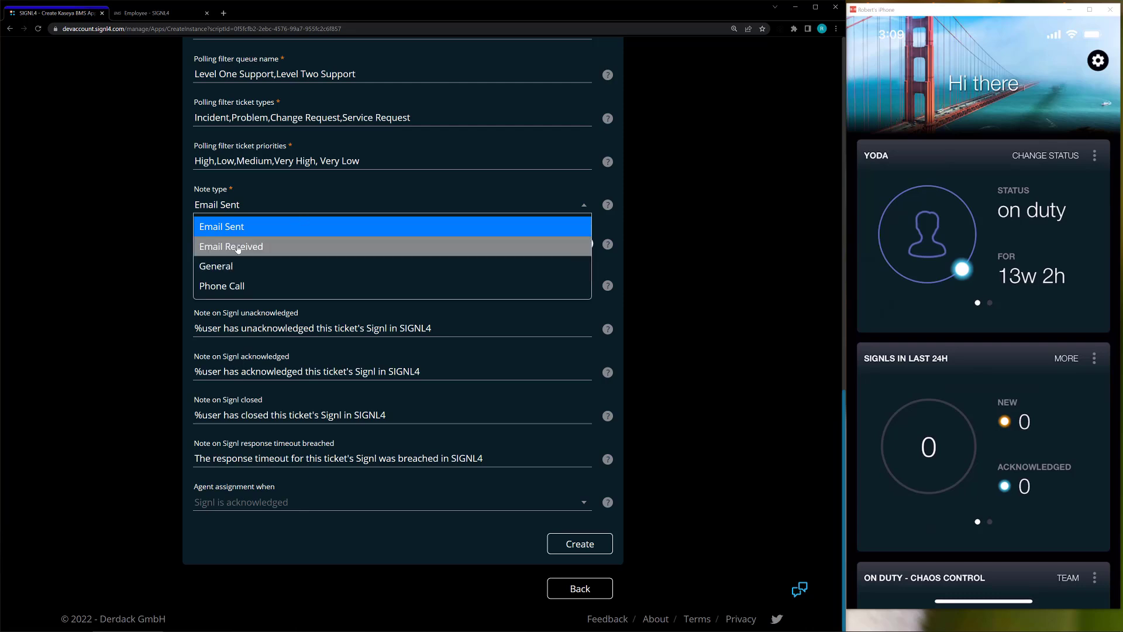
left_click(237, 266)
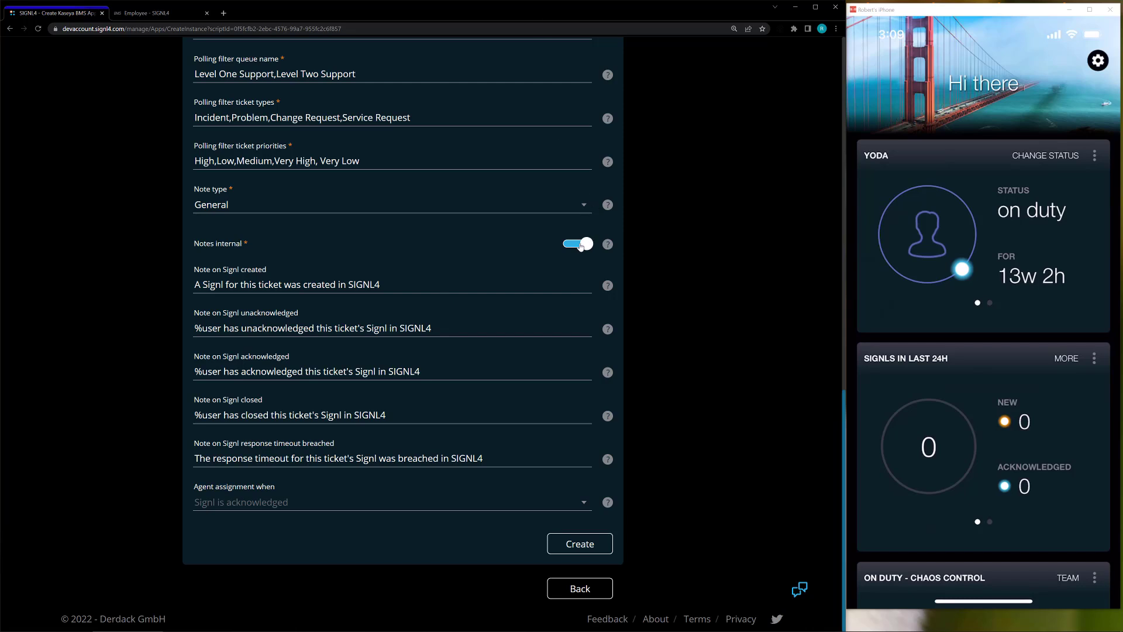
- Toggle internal notes off and back on, and add "Signl is closed" to the agent assignment conditions
left_click(578, 244)
left_click(577, 244)
left_click(383, 286)
left_click(307, 508)
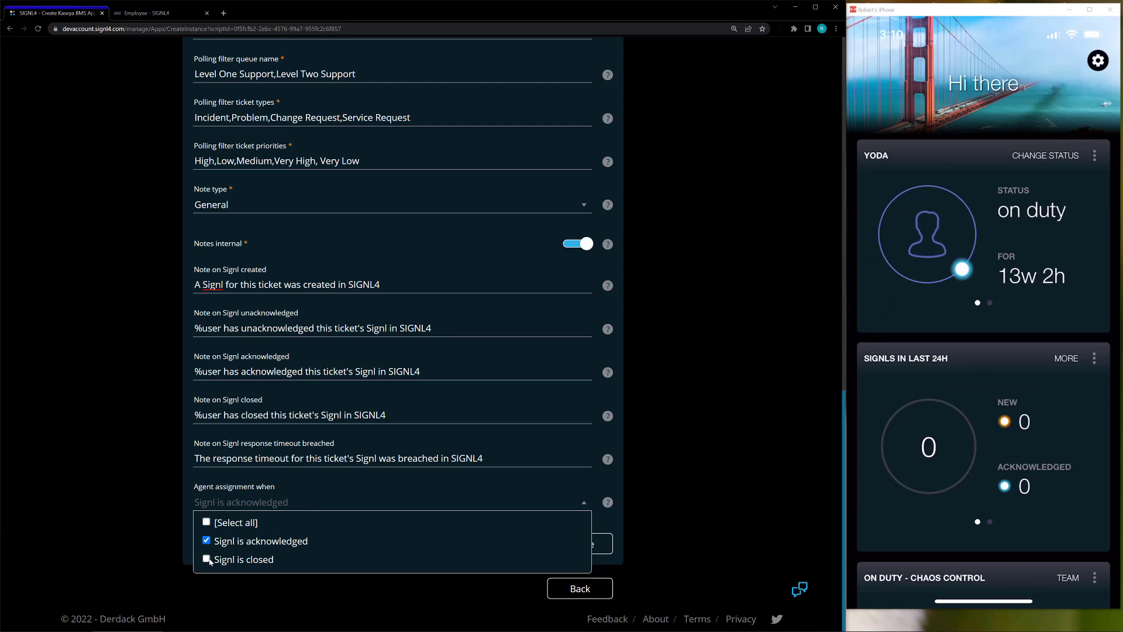
left_click(206, 559)
left_click(168, 553)
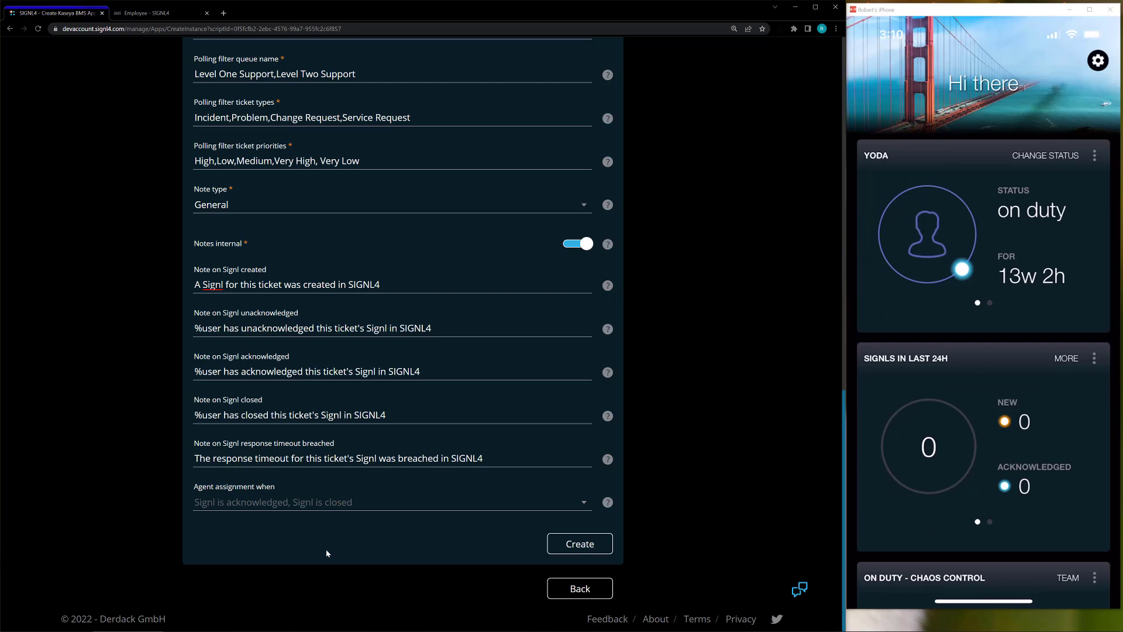
- Try to create the new Kaseya BMS connector and go back to the apps overview
scroll(325, 549, "up", 1)
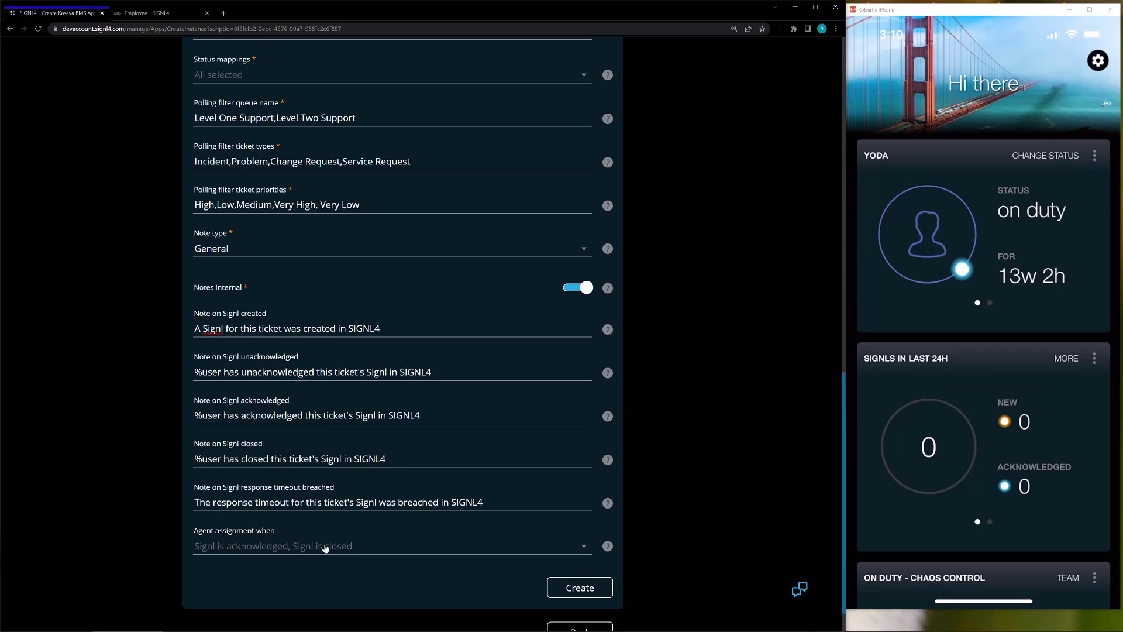
scroll(375, 538, "down", 1)
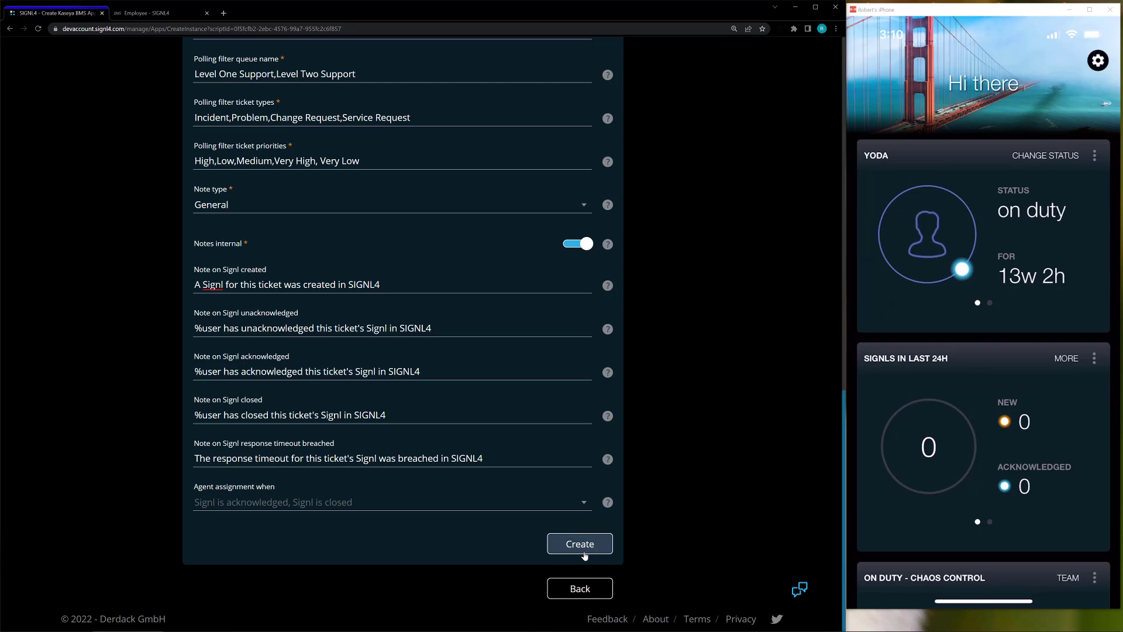
left_click(584, 556)
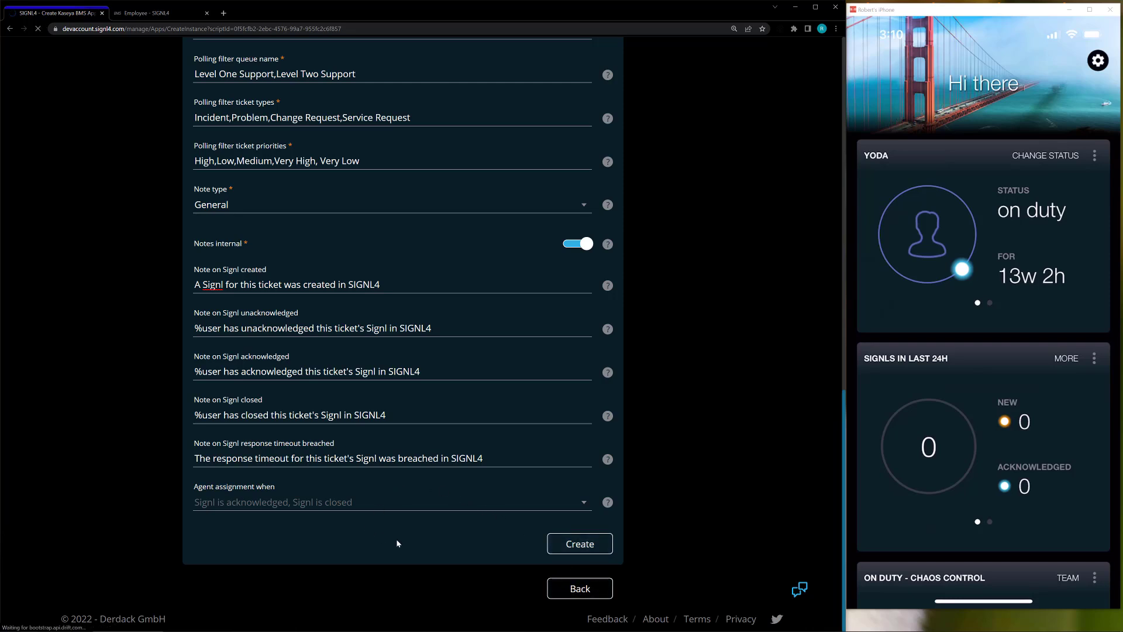
left_click(585, 587)
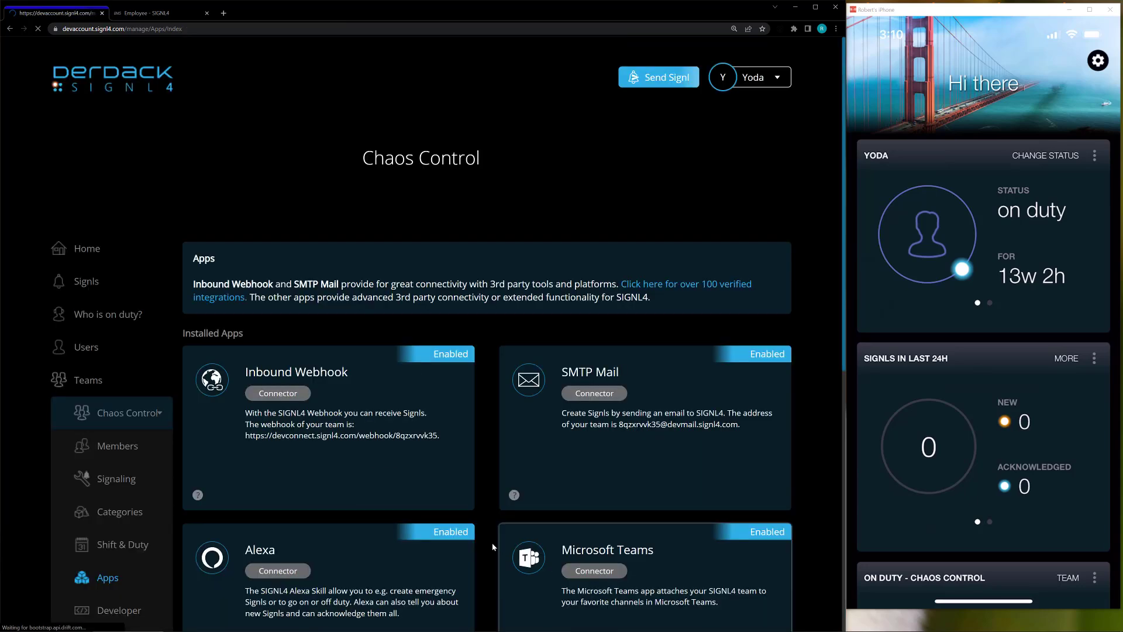
- Open the installed Kaseya BMS connector, review its configuration and open it for editing
scroll(448, 520, "down", 5)
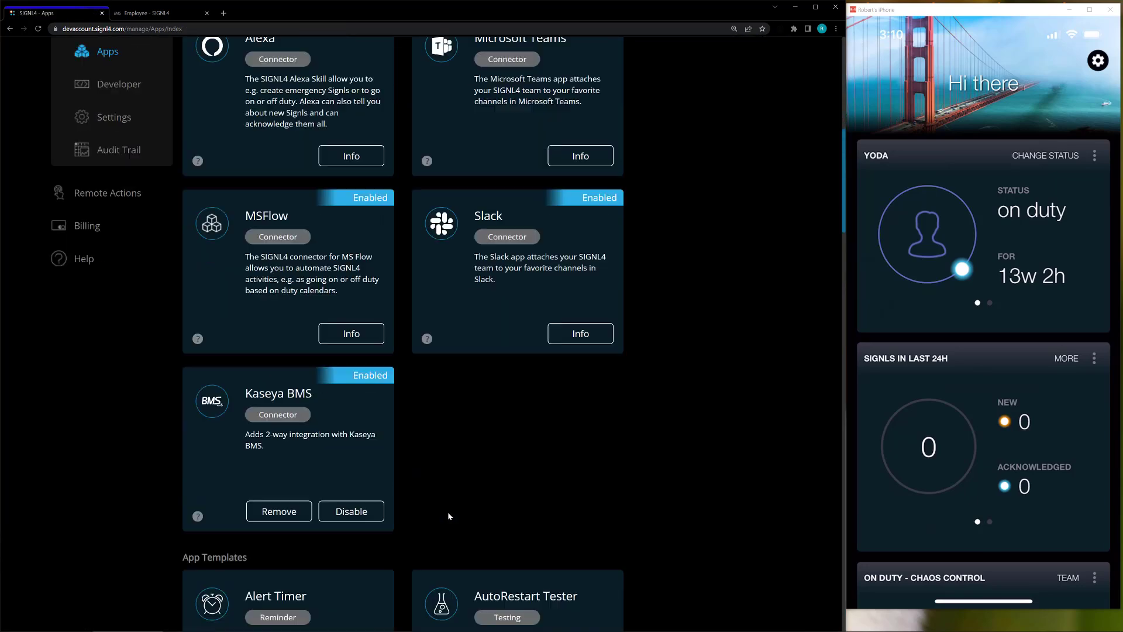
left_click(337, 432)
scroll(408, 351, "down", 9)
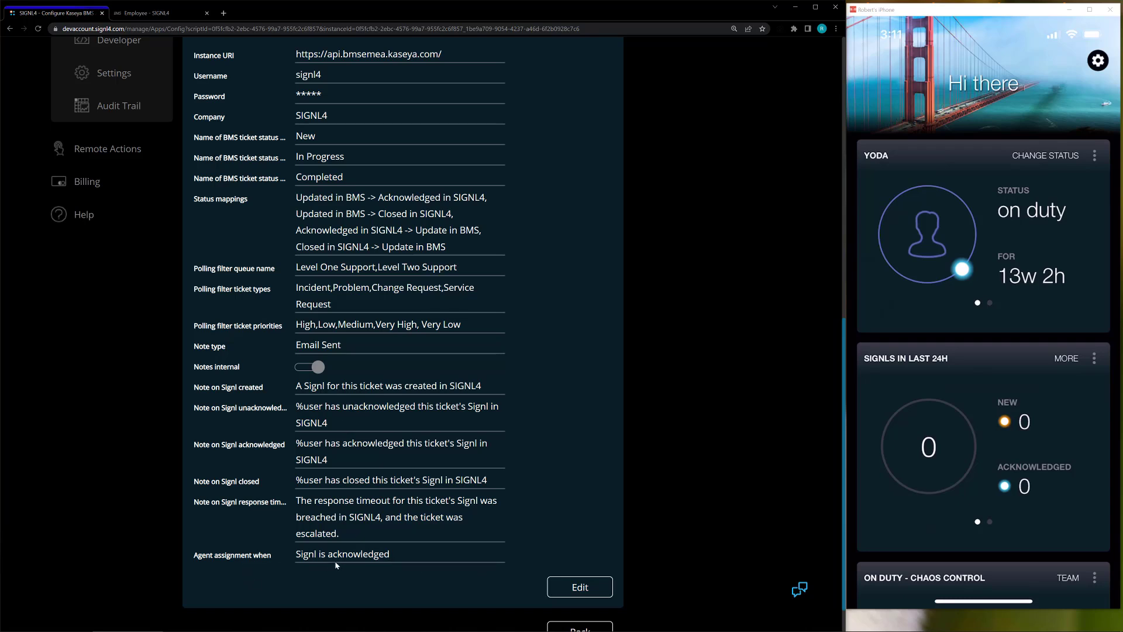
left_click(568, 586)
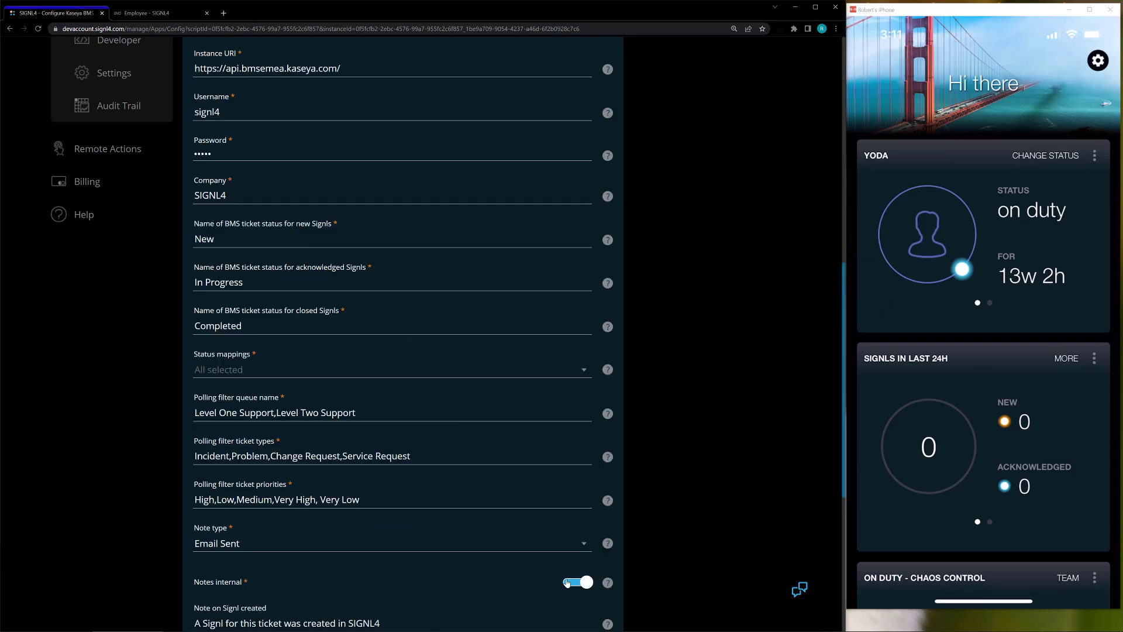
- Add "Signl is closed" to the connector's agent assignment conditions and save the configuration
scroll(418, 532, "down", 6)
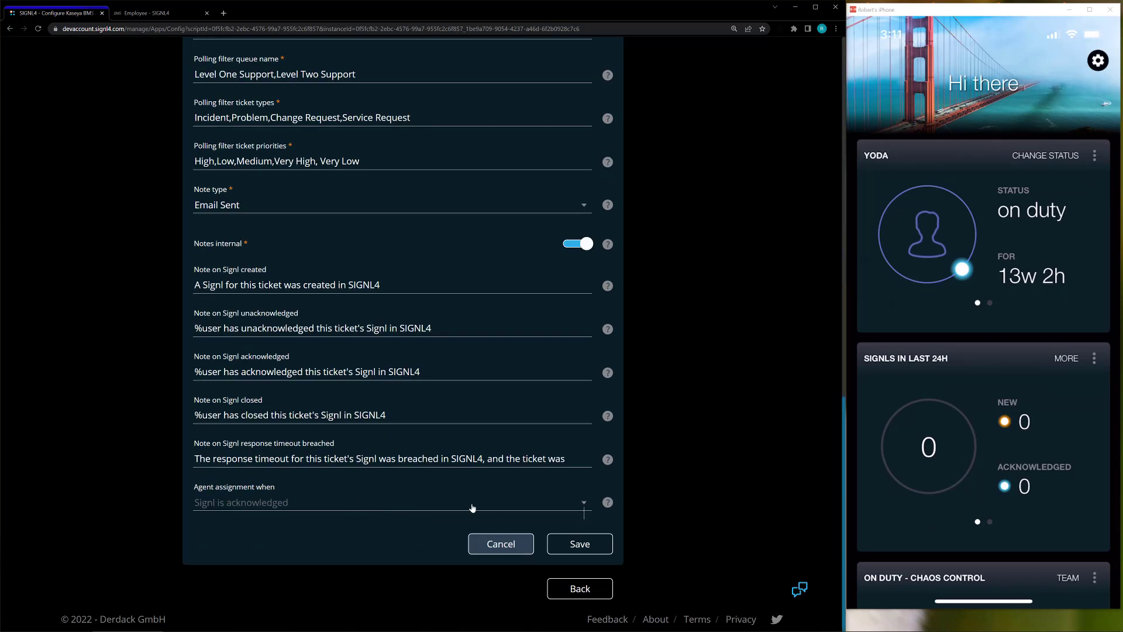
left_click(473, 504)
left_click(207, 559)
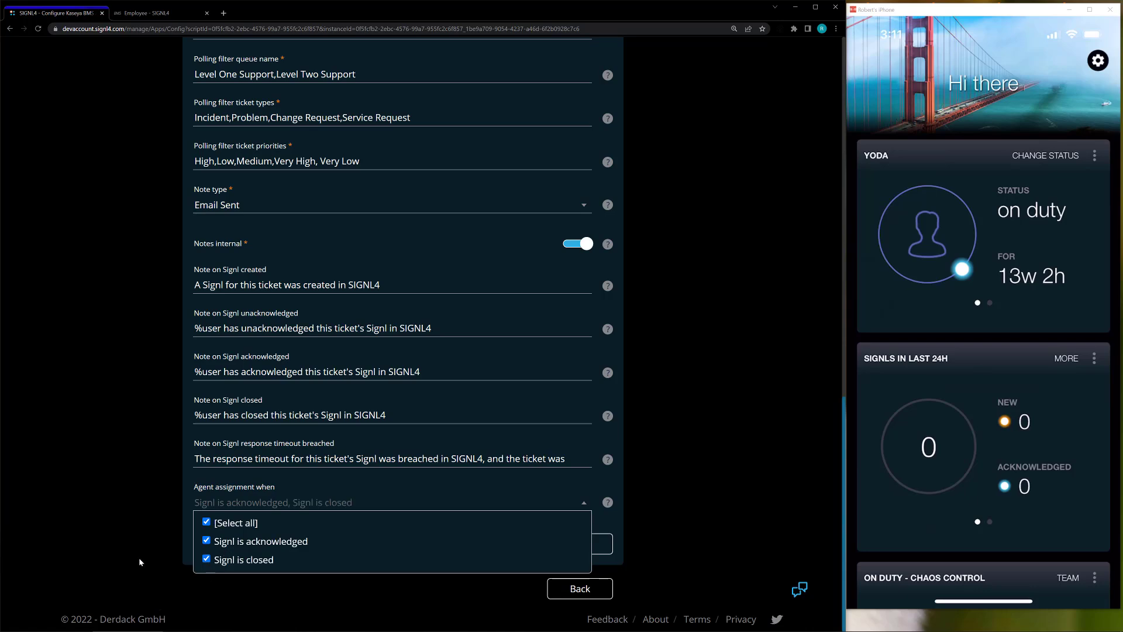
left_click(151, 594)
left_click(565, 543)
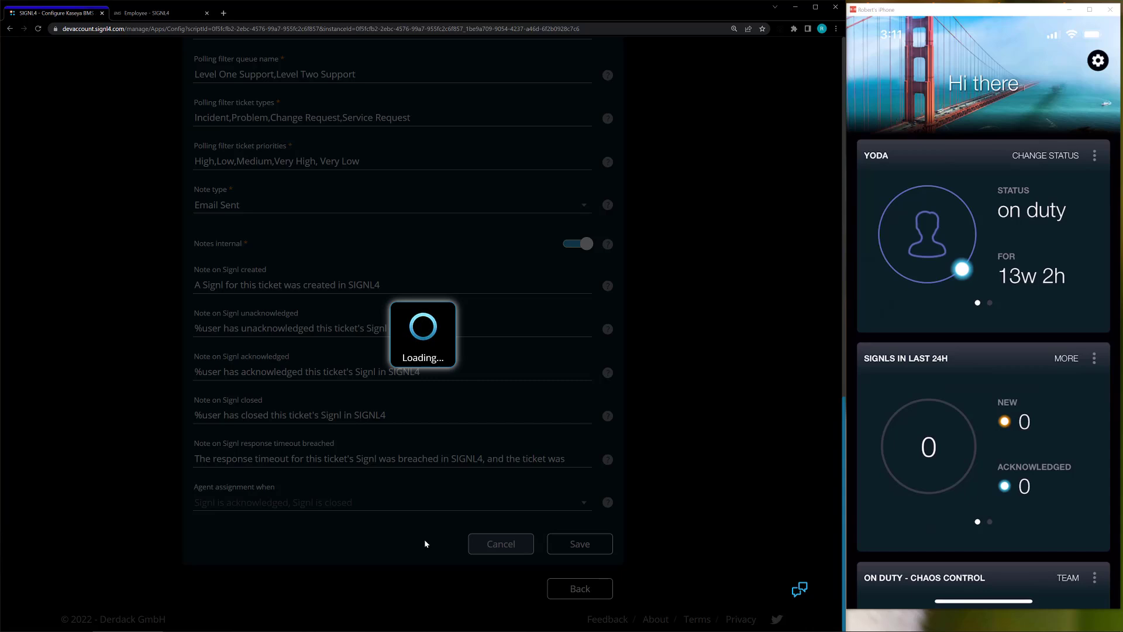
- Leave the saved connector configuration and open the overview of Signls
scroll(486, 451, "up", 3)
scroll(486, 449, "up", 6)
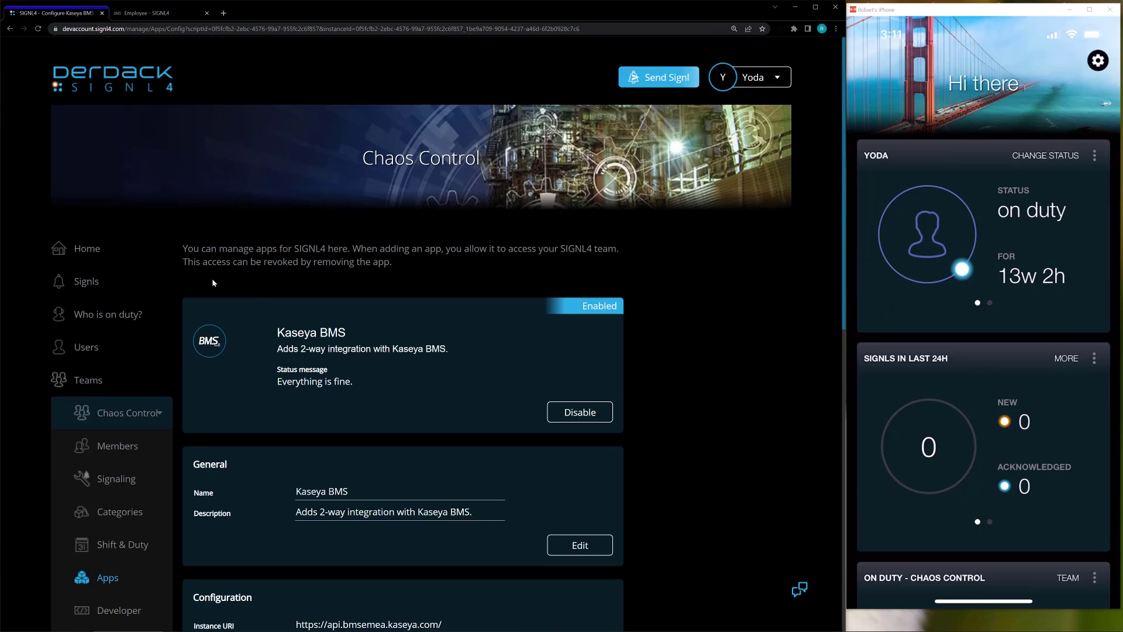
left_click(112, 287)
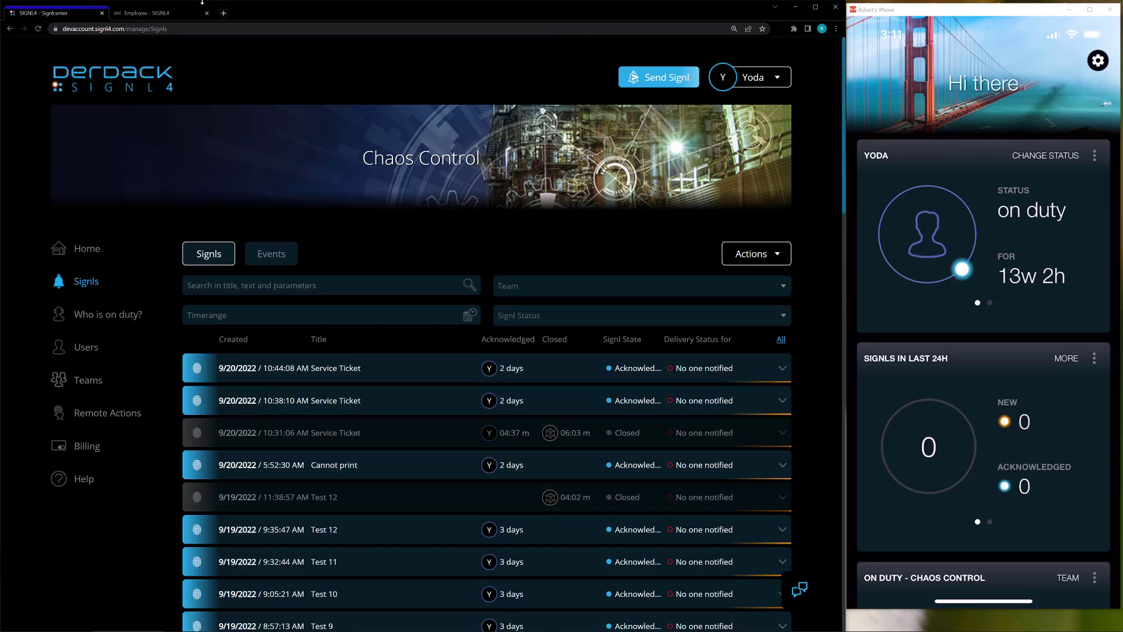
- Switch to Kaseya BMS, go to My Tickets and start a new ticket
left_click(152, 14)
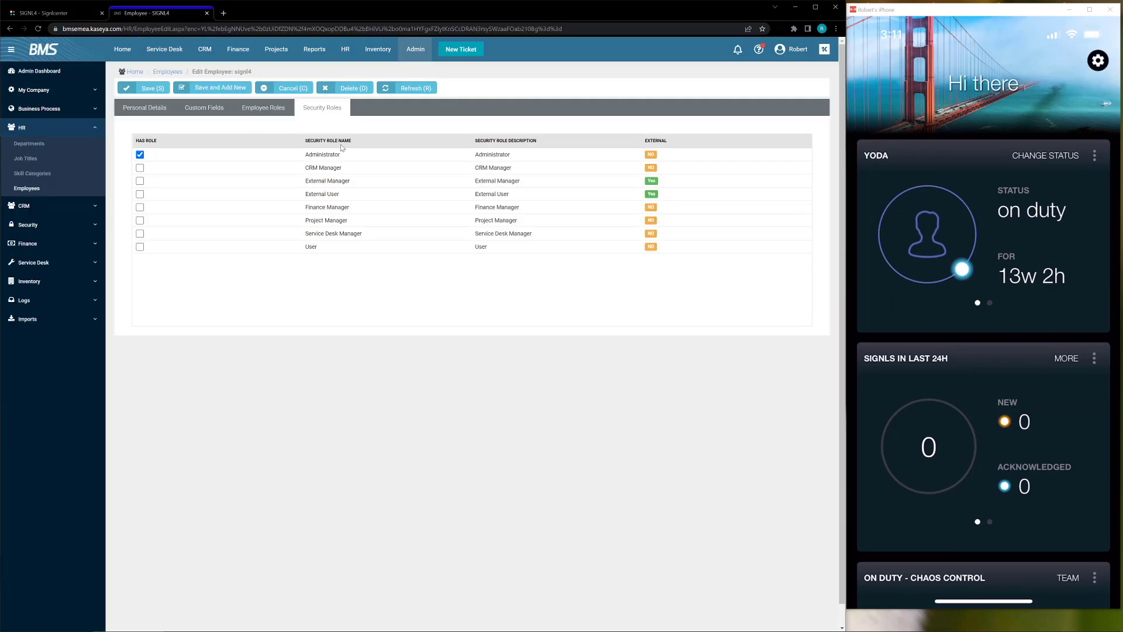
left_click(129, 49)
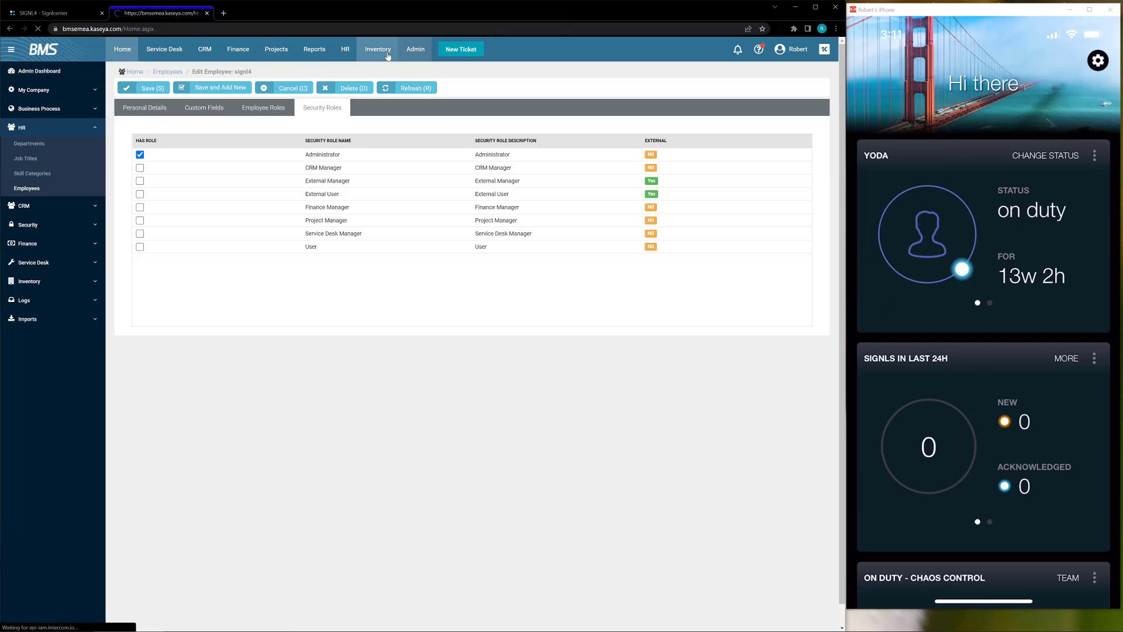
left_click(42, 90)
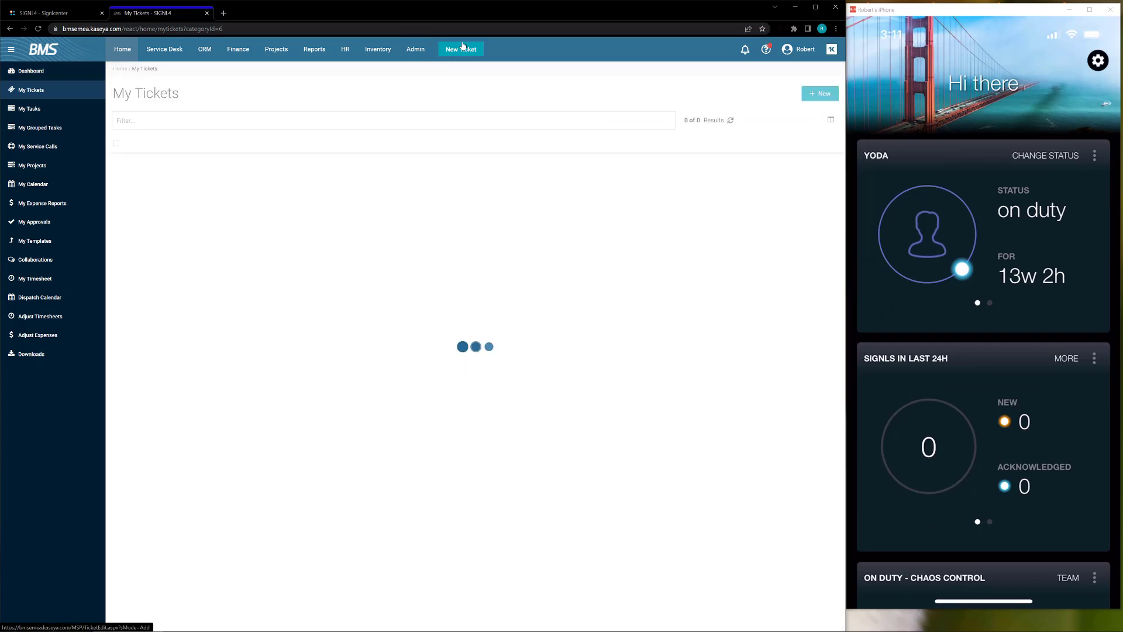
left_click(469, 55)
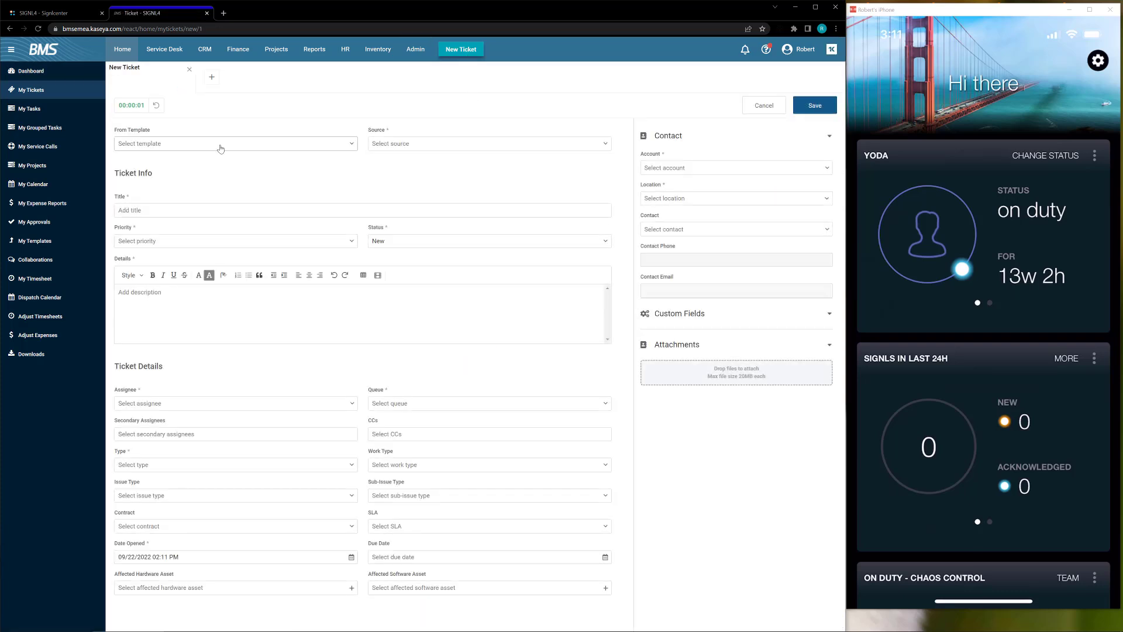
- Fill the ticket from the saved template, set its source to Email and save it
left_click(218, 146)
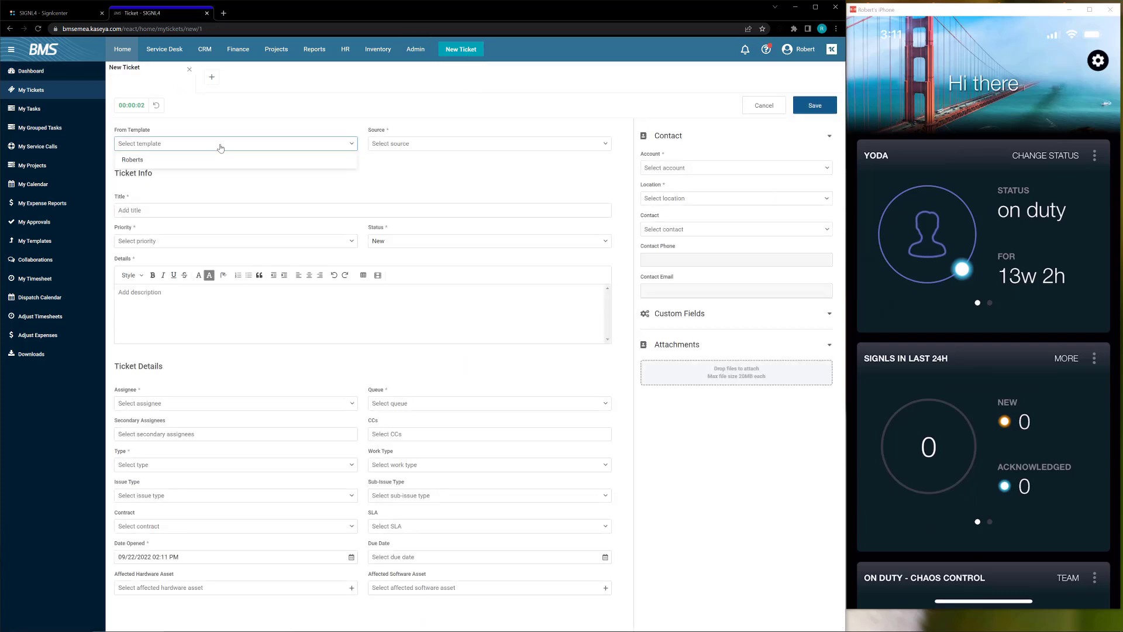
left_click(188, 159)
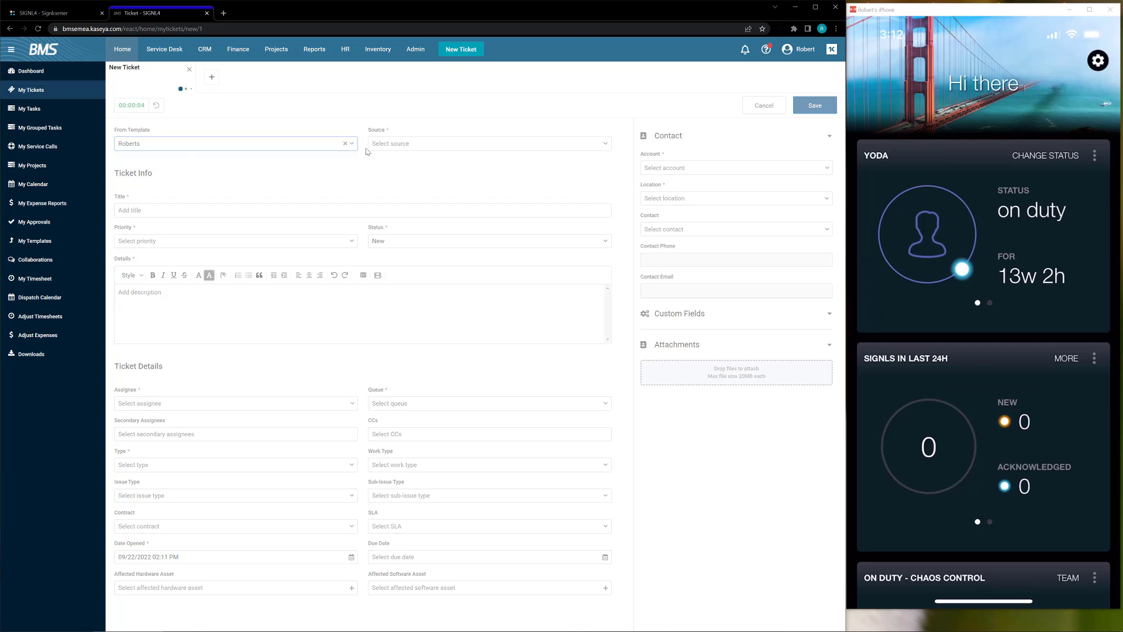
left_click(409, 143)
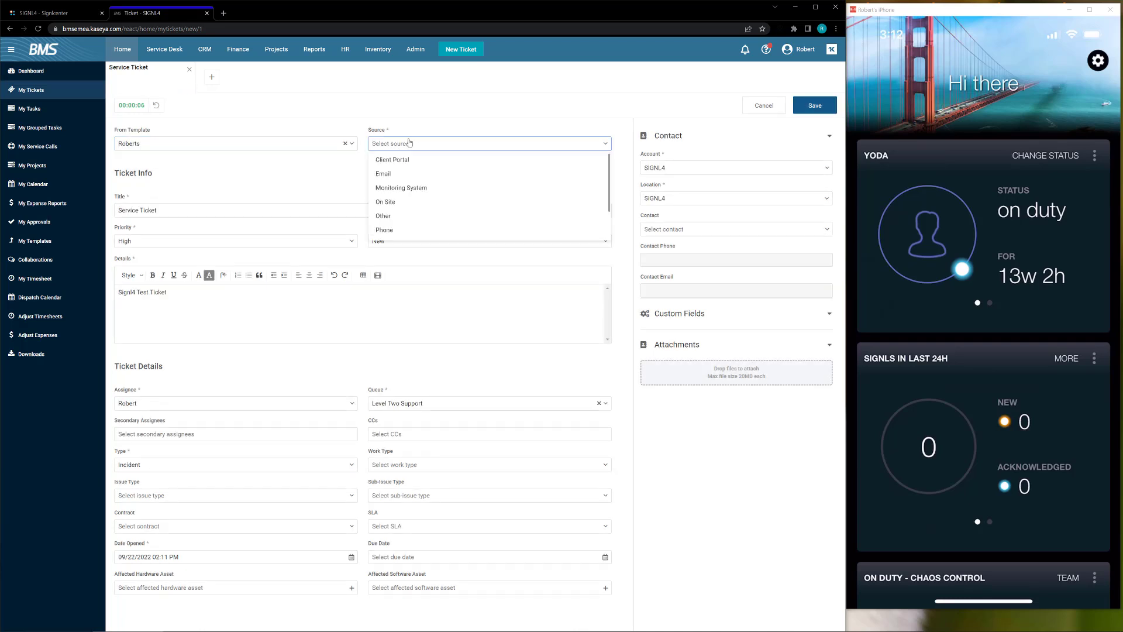
left_click(400, 181)
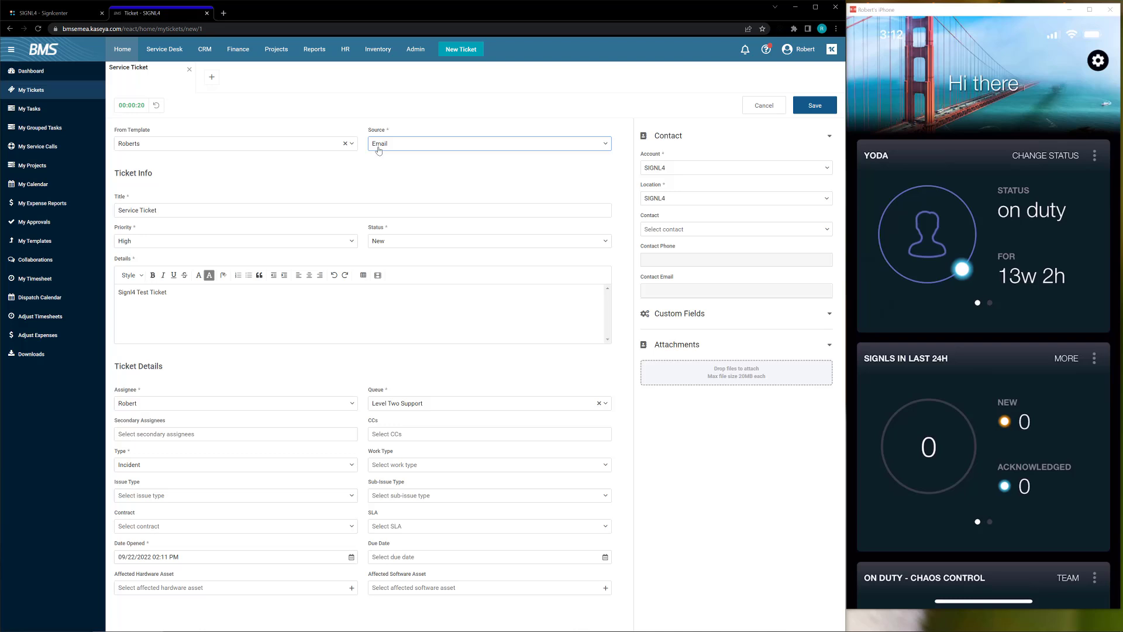
left_click(821, 108)
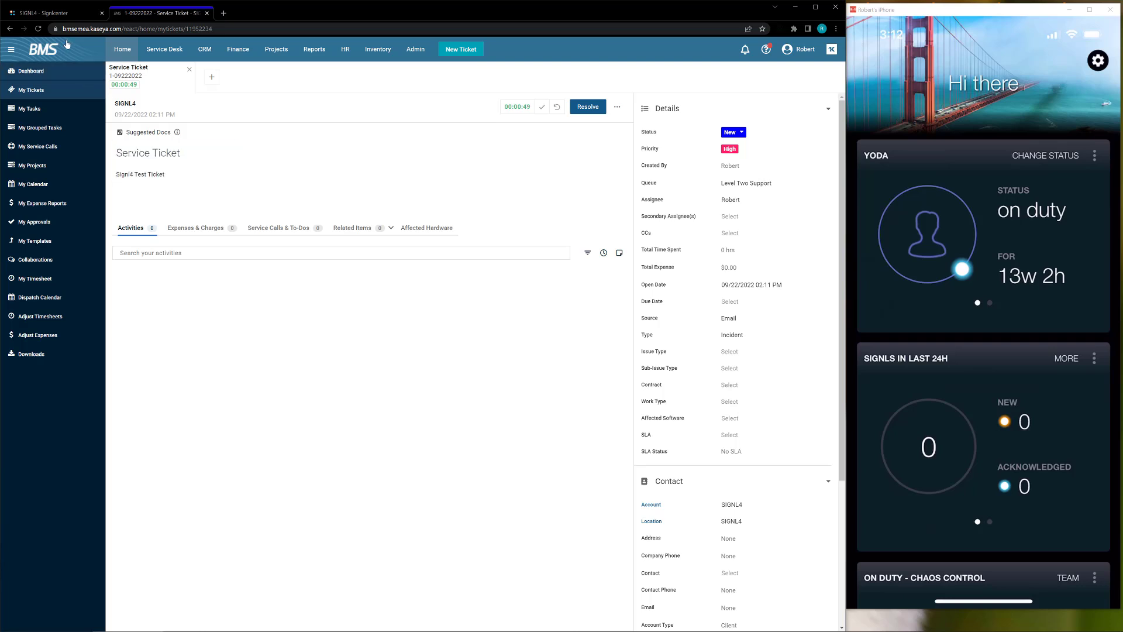
- Switch to SIGNL4, expand today's new Service Ticket Signl and review its details, including category and ticket parameters
left_click(51, 15)
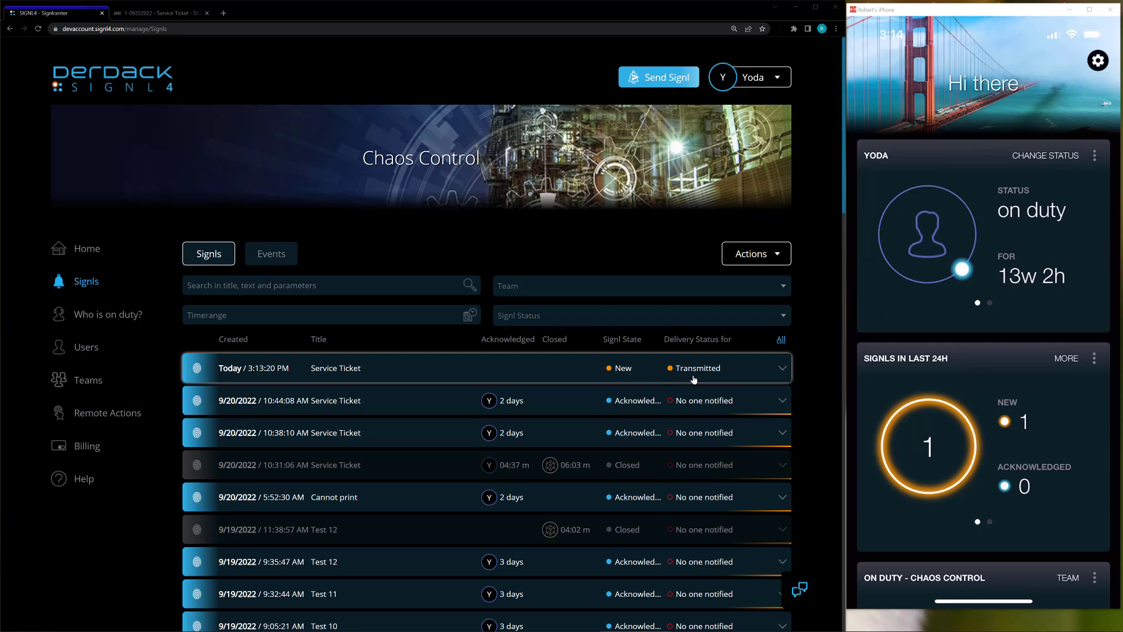
left_click(562, 372)
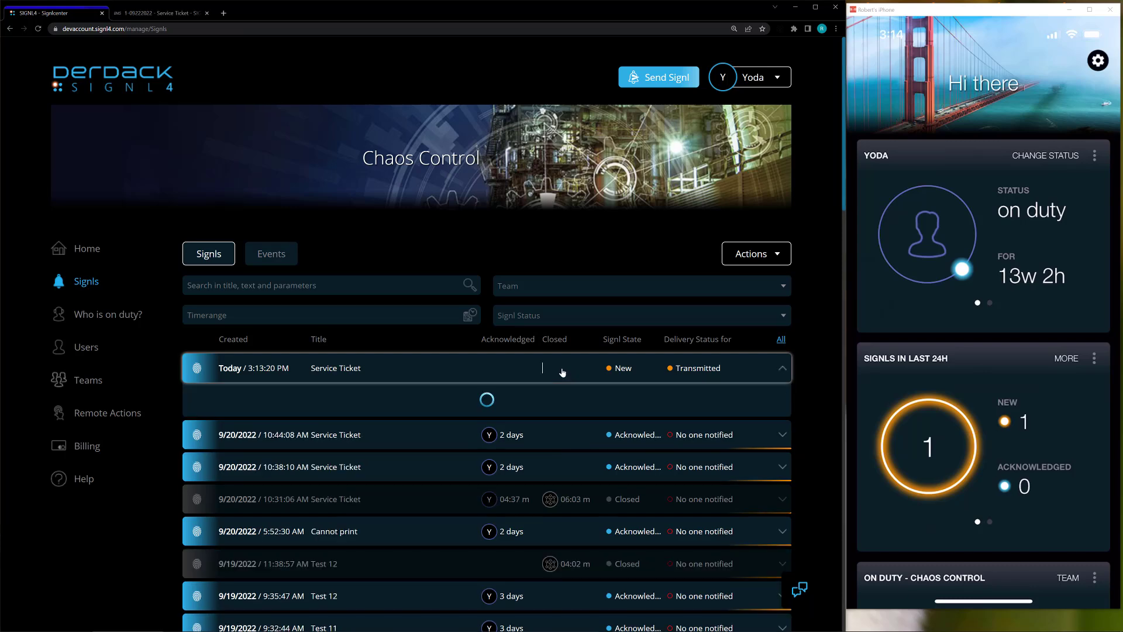
scroll(169, 347, "down", 2)
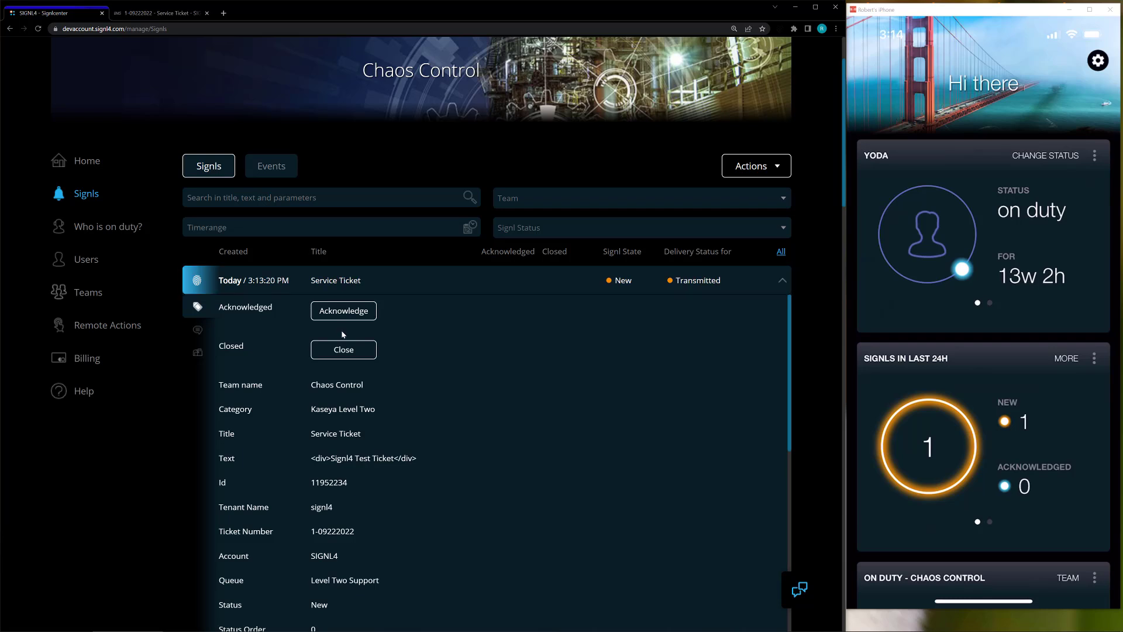
scroll(326, 278, "down", 3)
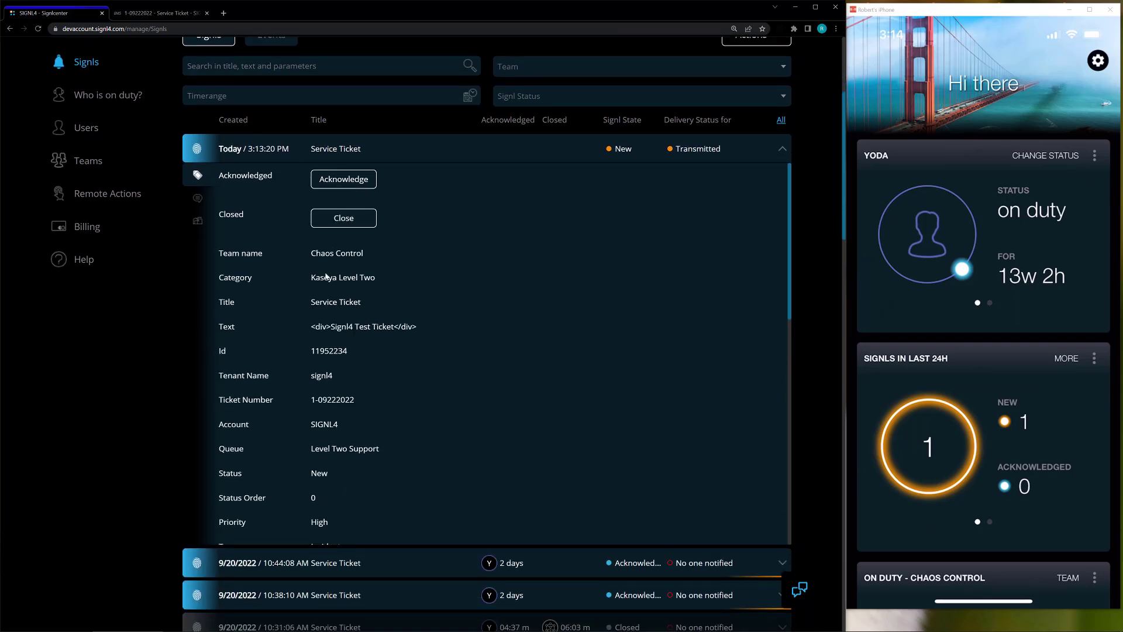
scroll(343, 412, "down", 5)
scroll(343, 411, "up", 5)
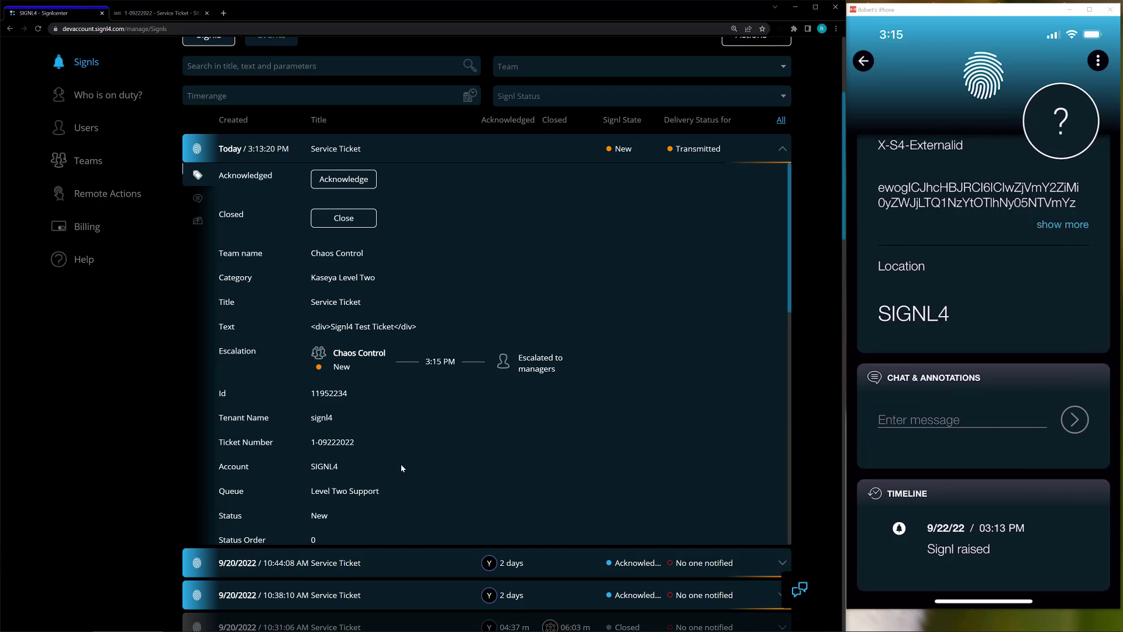
scroll(790, 342, "up", 2)
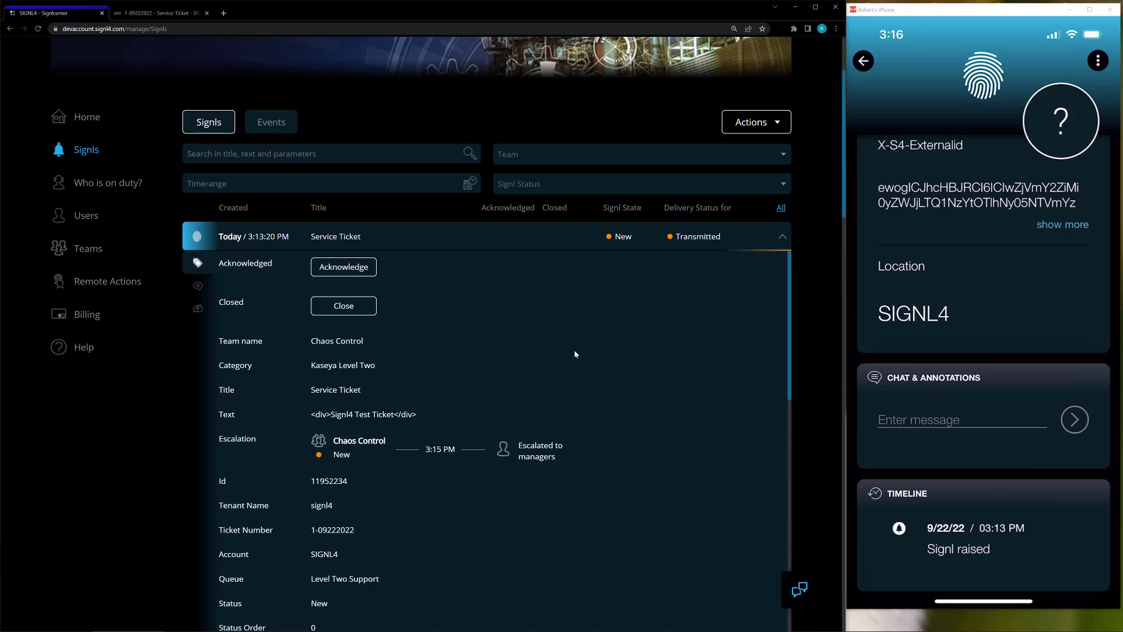
- Switch back to the Kaseya BMS ticket and reload it to check its status and activity notes
left_click(138, 22)
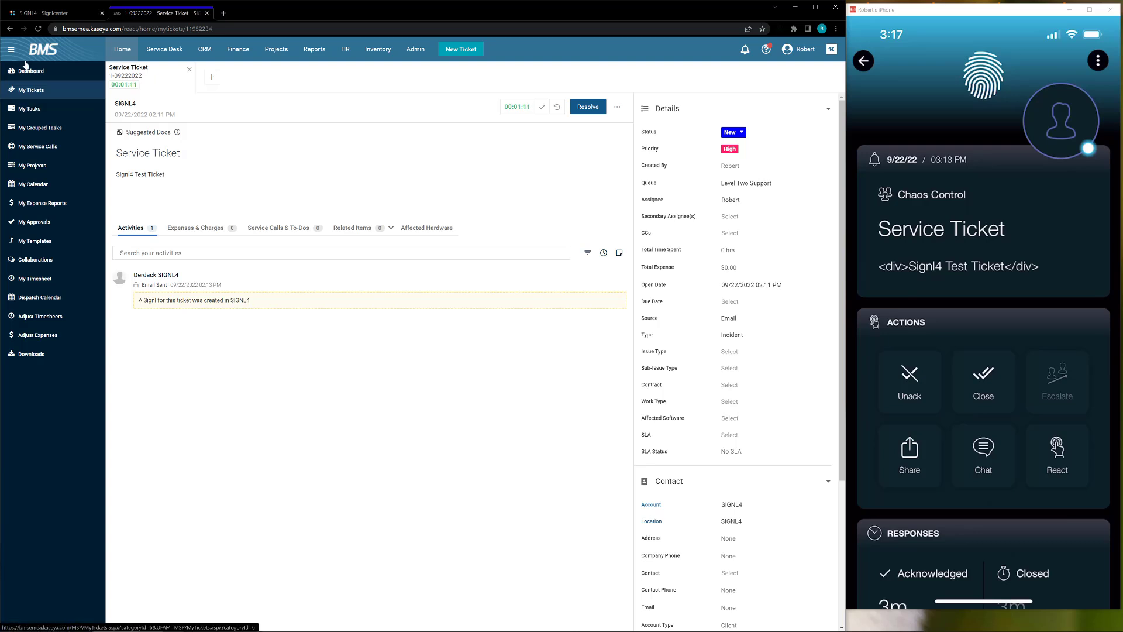
left_click(38, 29)
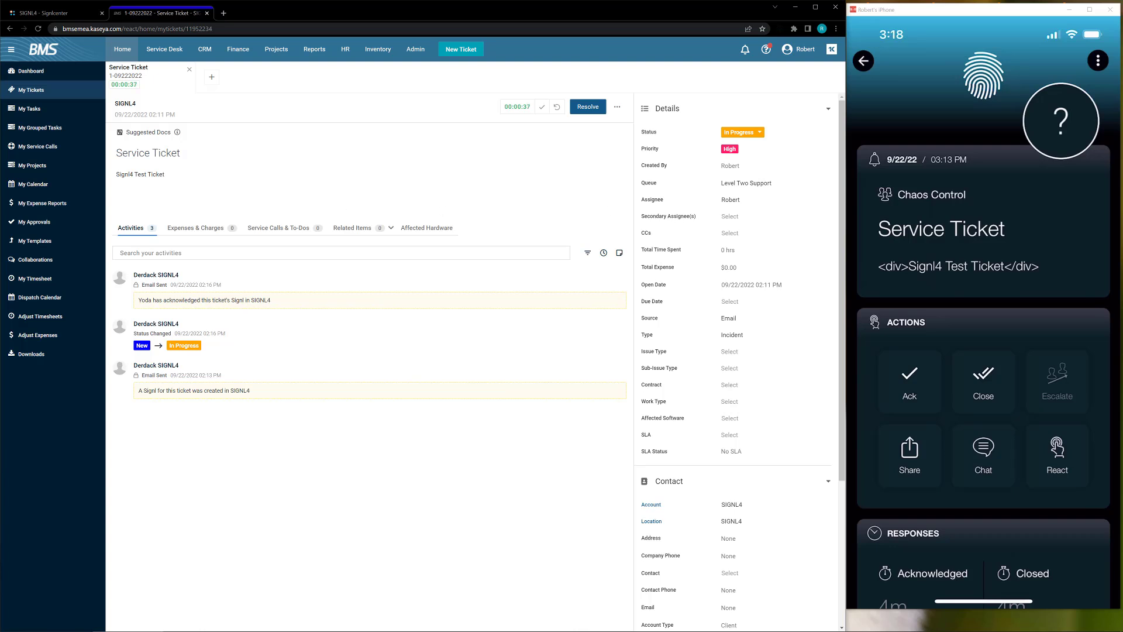
left_click(38, 30)
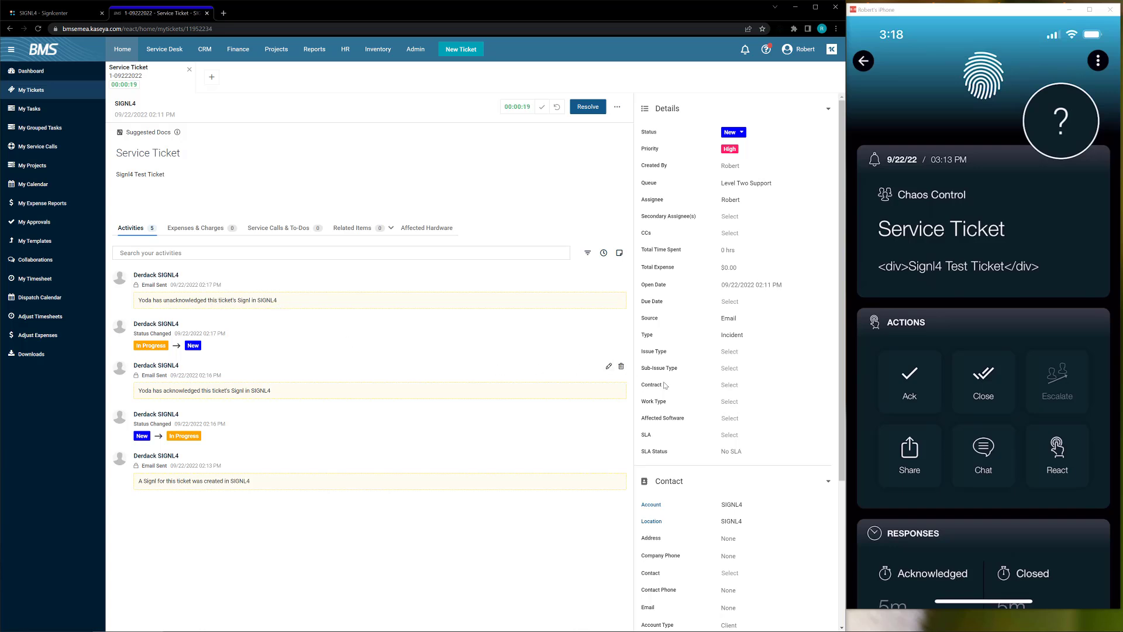
- Review the ticket details in BMS, and the Signl's chat annotations and timeline in the mobile app
scroll(737, 386, "down", 1)
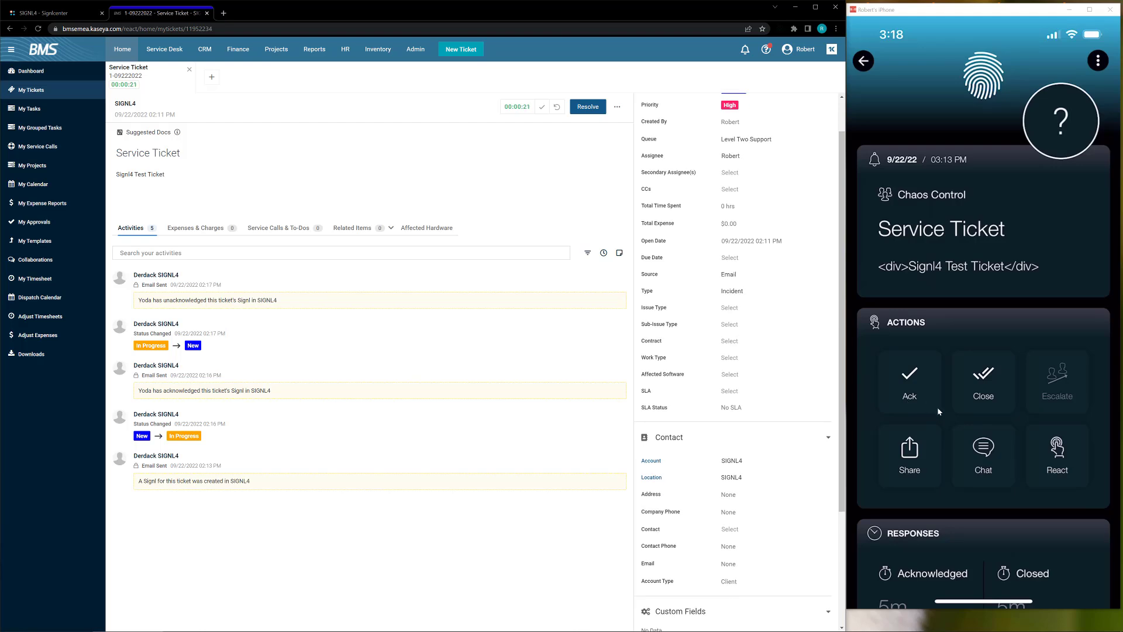
scroll(939, 411, "down", 20)
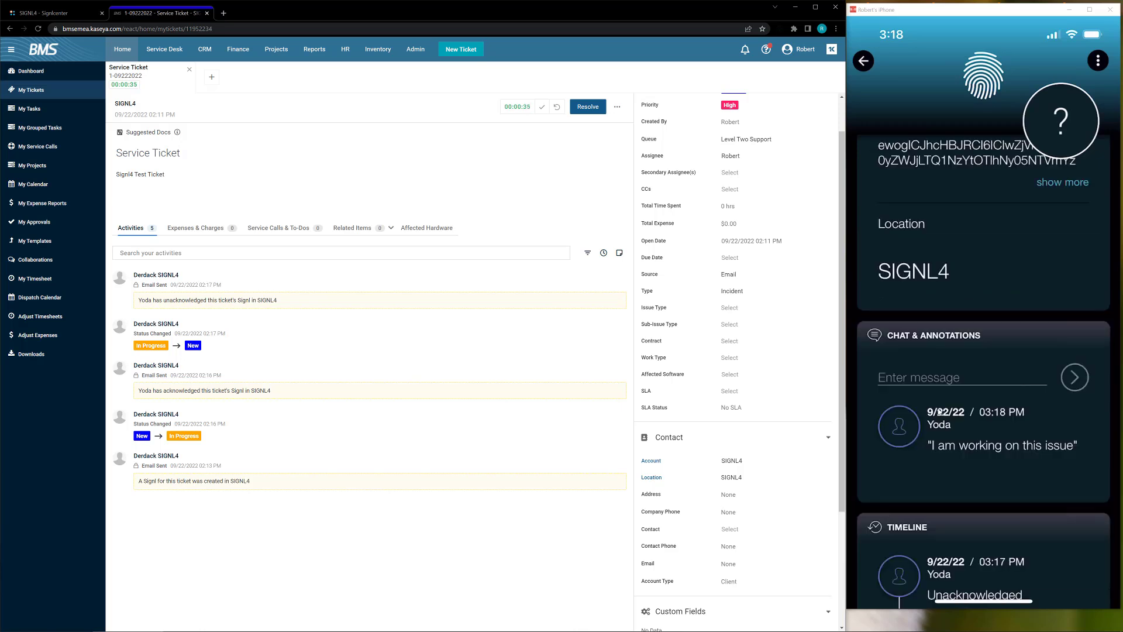
scroll(983, 590, "down", 3)
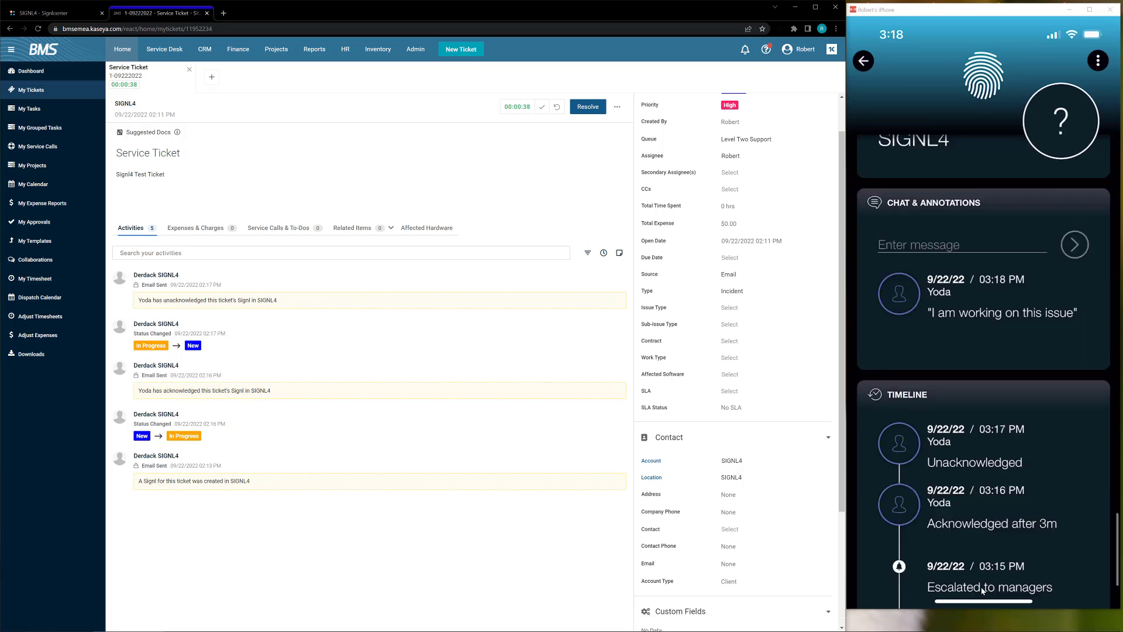
scroll(983, 591, "down", 3)
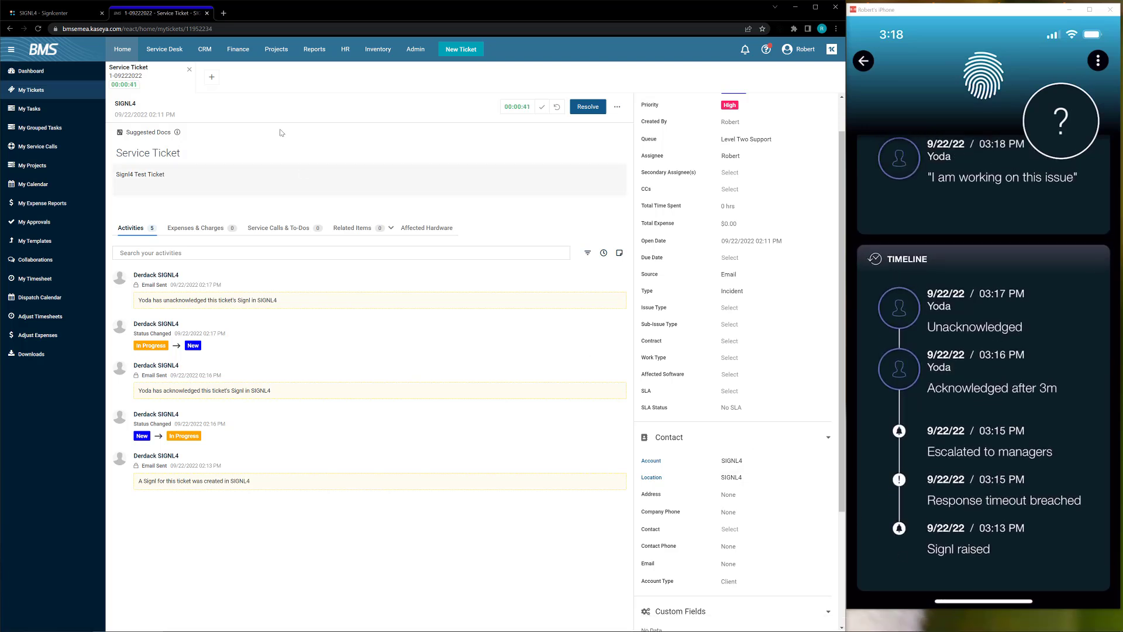
- Reload the BMS ticket to inspect the "I am working on this issue" note, and reload again to check the closing update
left_click(37, 28)
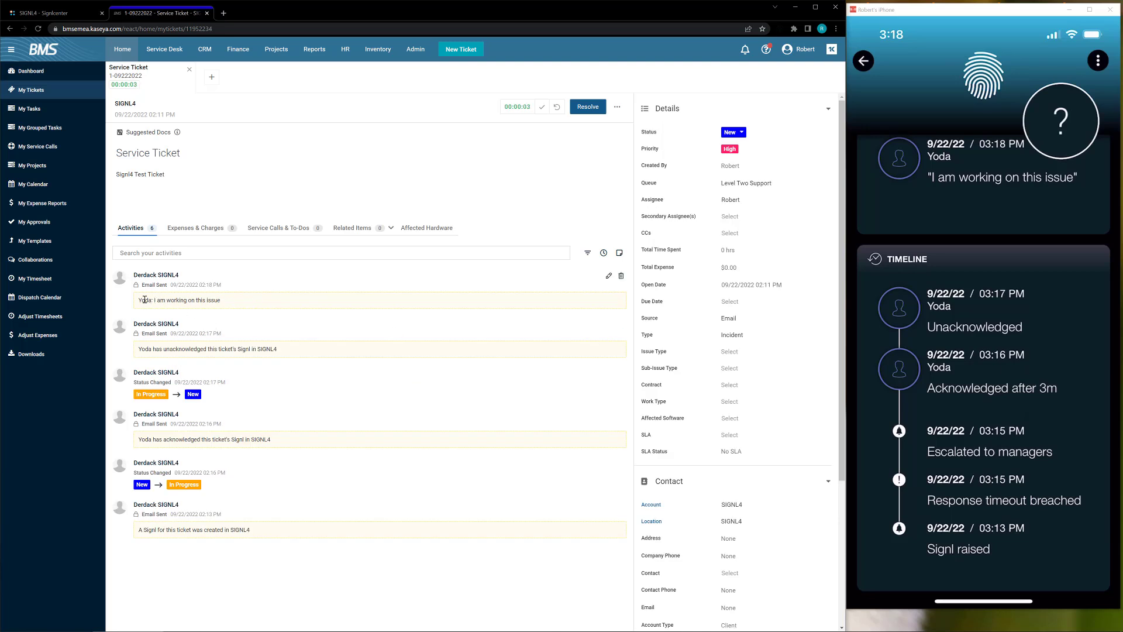
left_click_drag(154, 300, 222, 300)
left_click(222, 299)
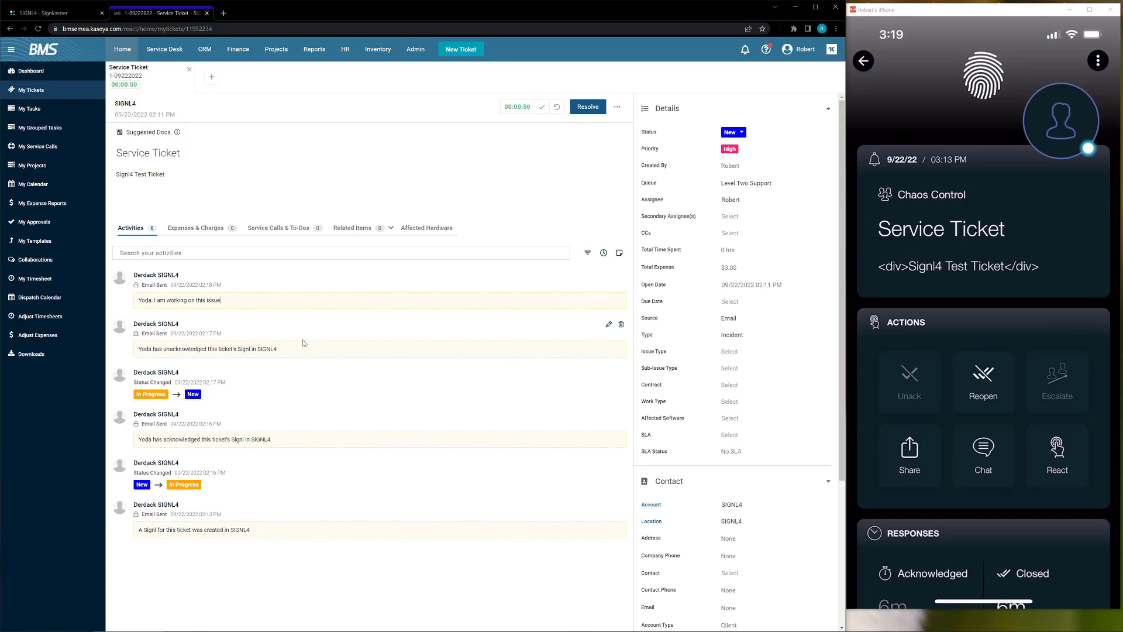
left_click(44, 30)
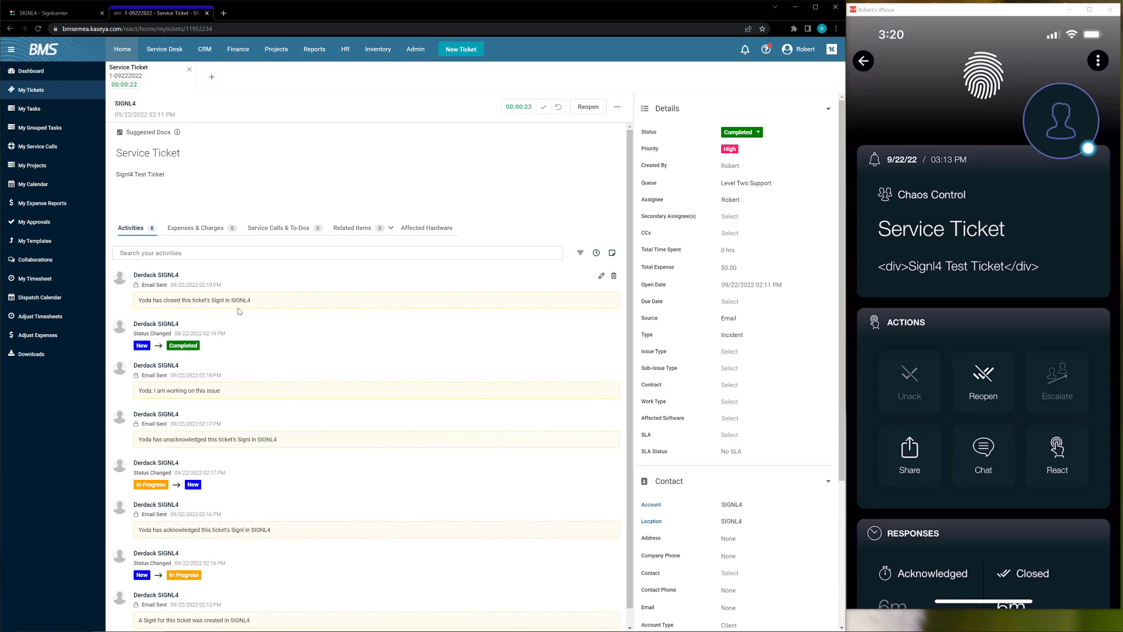
- Start a second ticket in Kaseya BMS, and acknowledge the newest Service Ticket Signl in the SIGNL4 portal
left_click(449, 49)
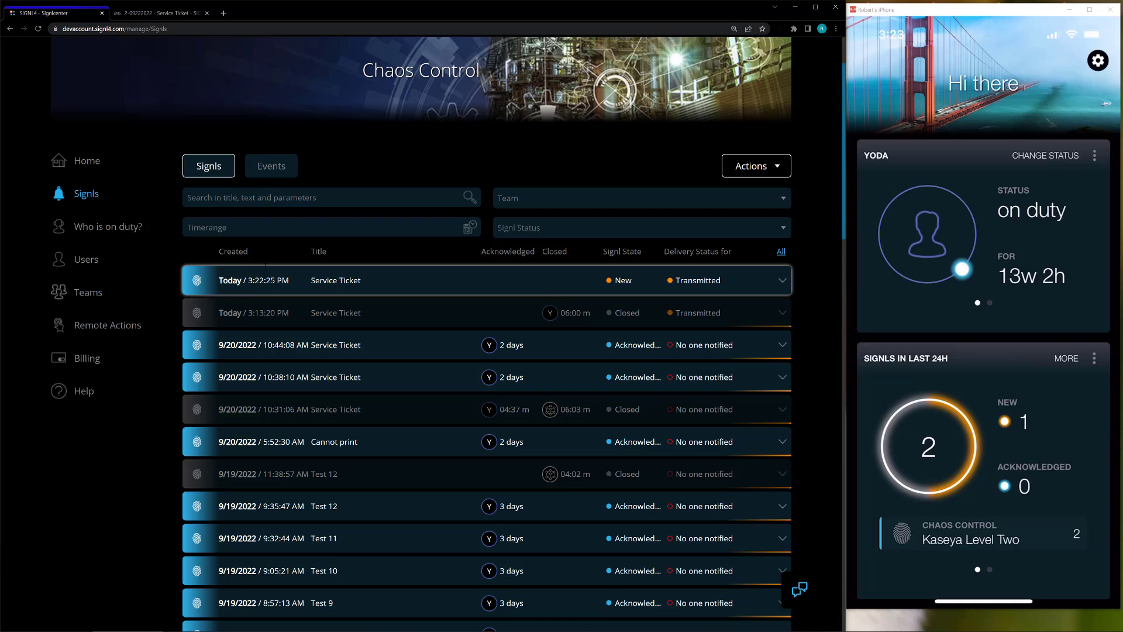
left_click(264, 279)
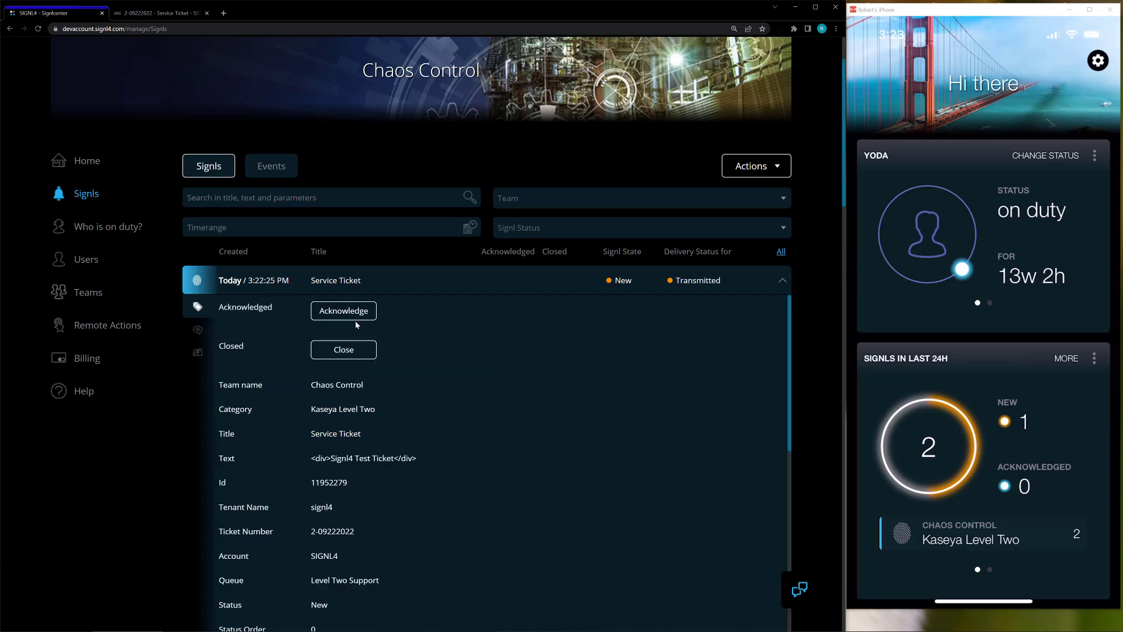
left_click(358, 312)
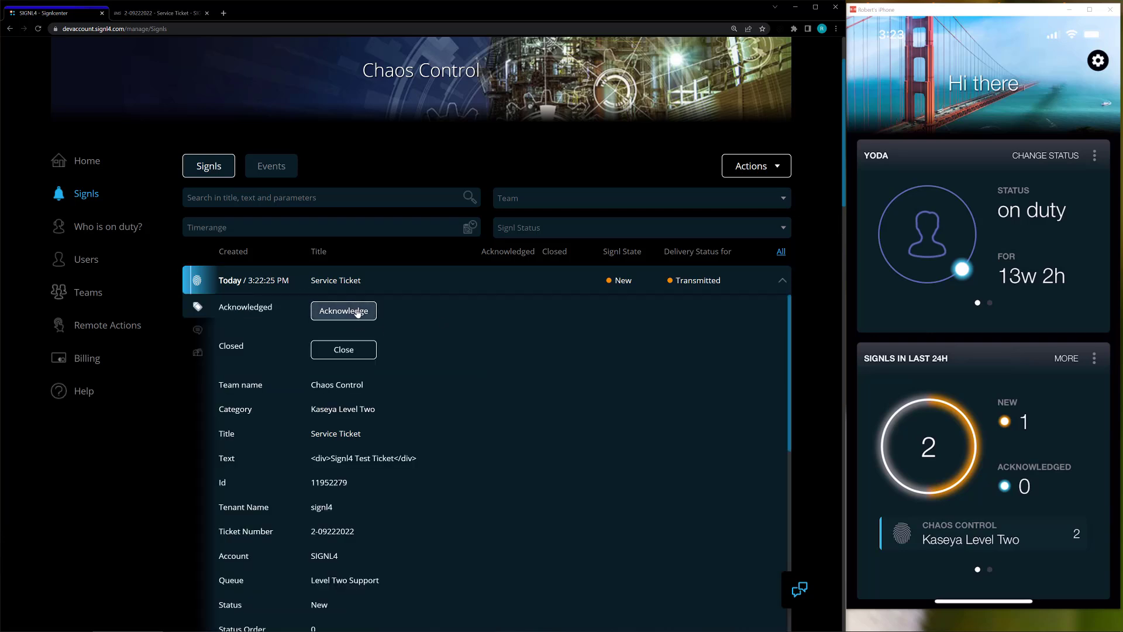
left_click(358, 312)
left_click(357, 313)
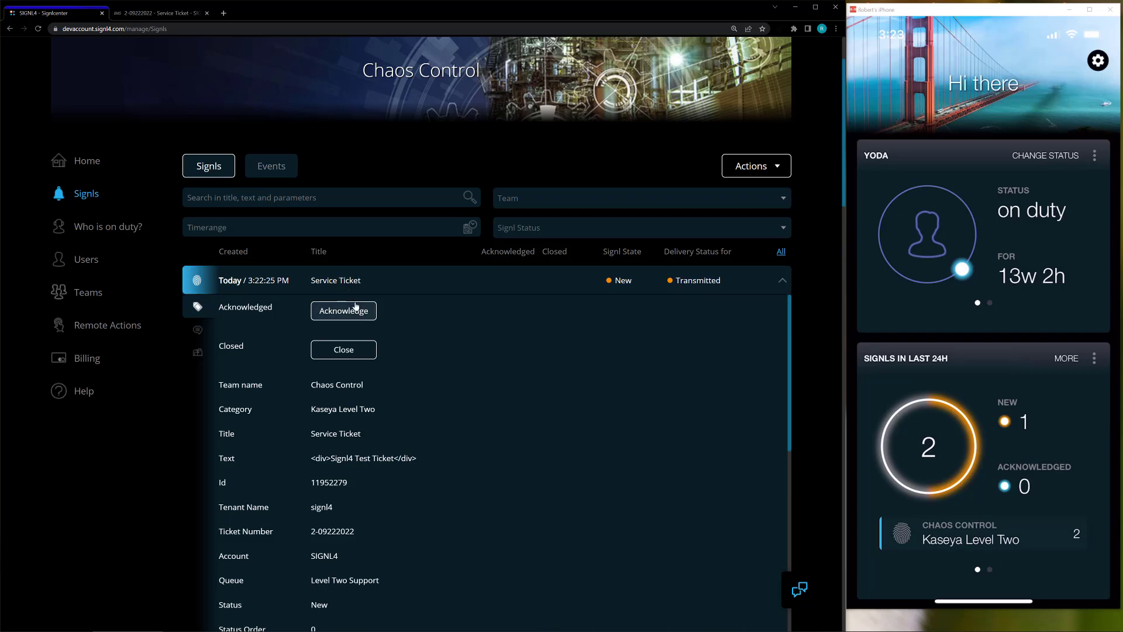
left_click(360, 312)
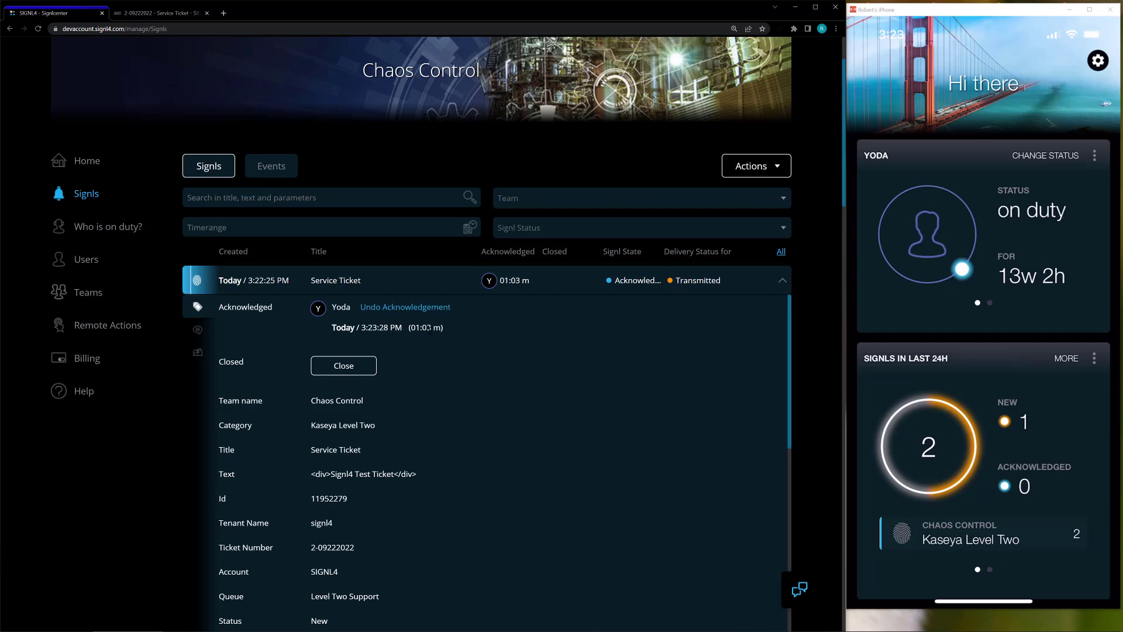
- Switch to the second Kaseya BMS ticket, reload it, and resolve it as Completed with the note "Ticket is closed"
left_click(168, 14)
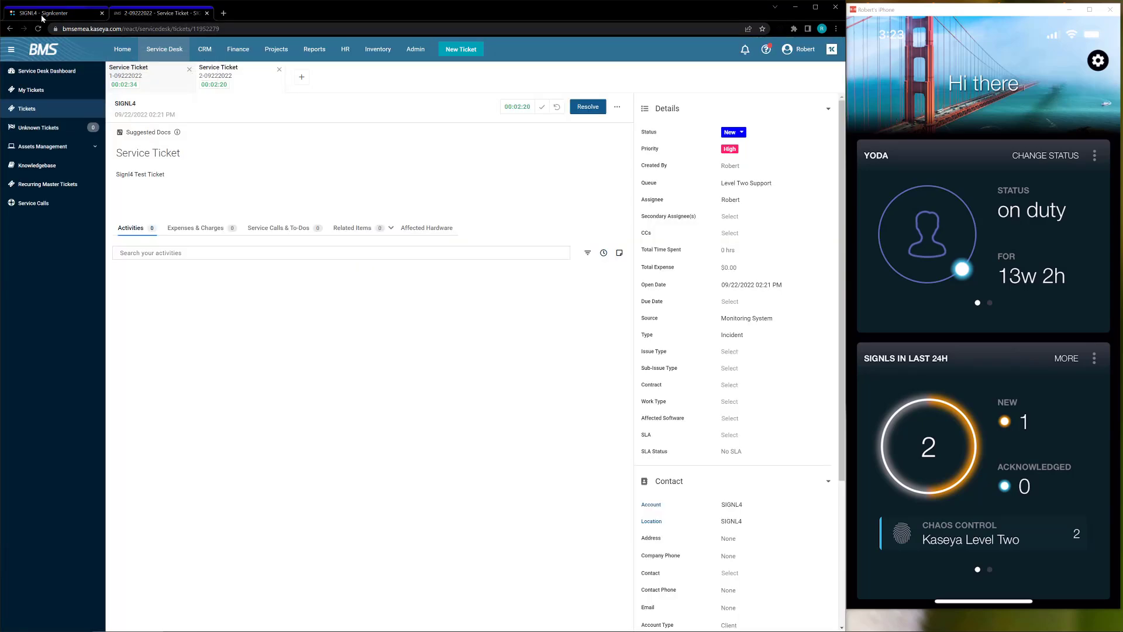
left_click(39, 30)
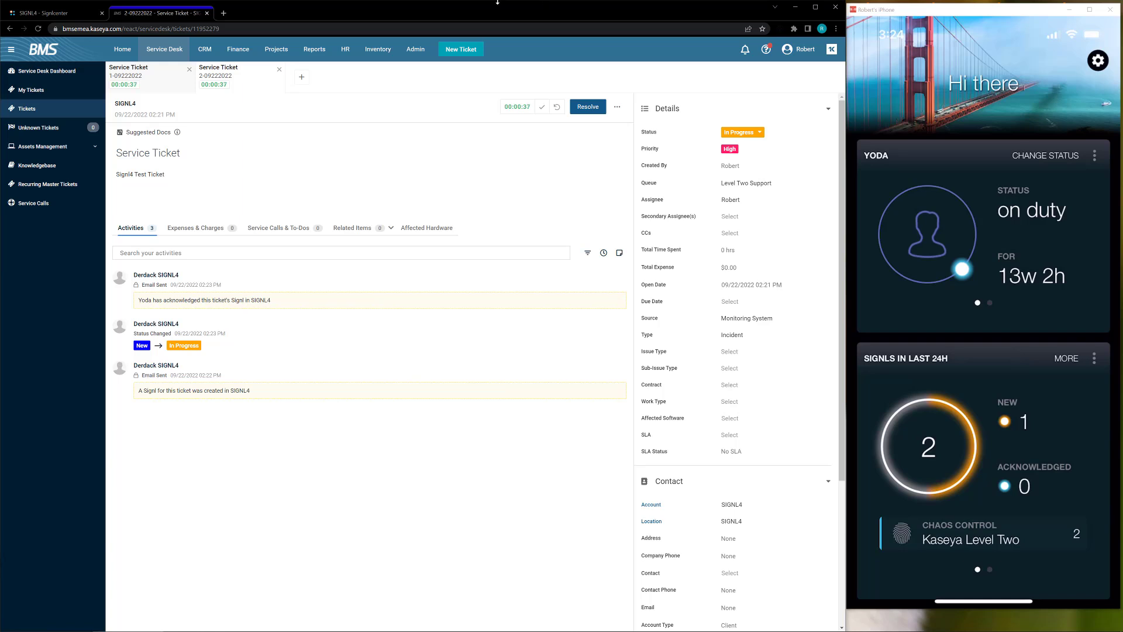
left_click(587, 108)
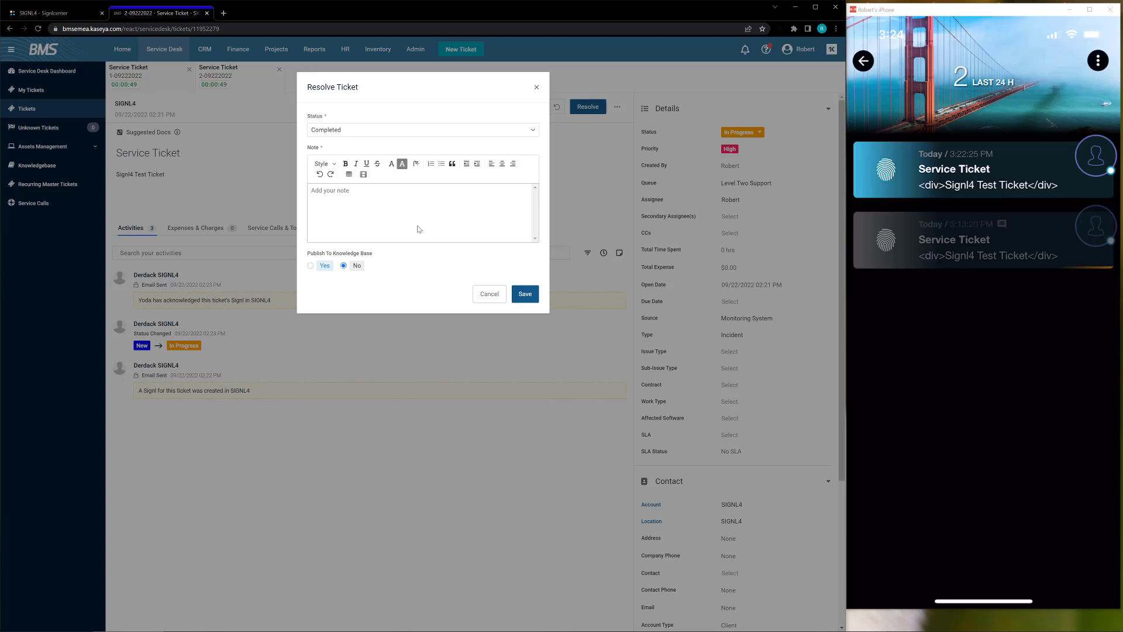
left_click(419, 230)
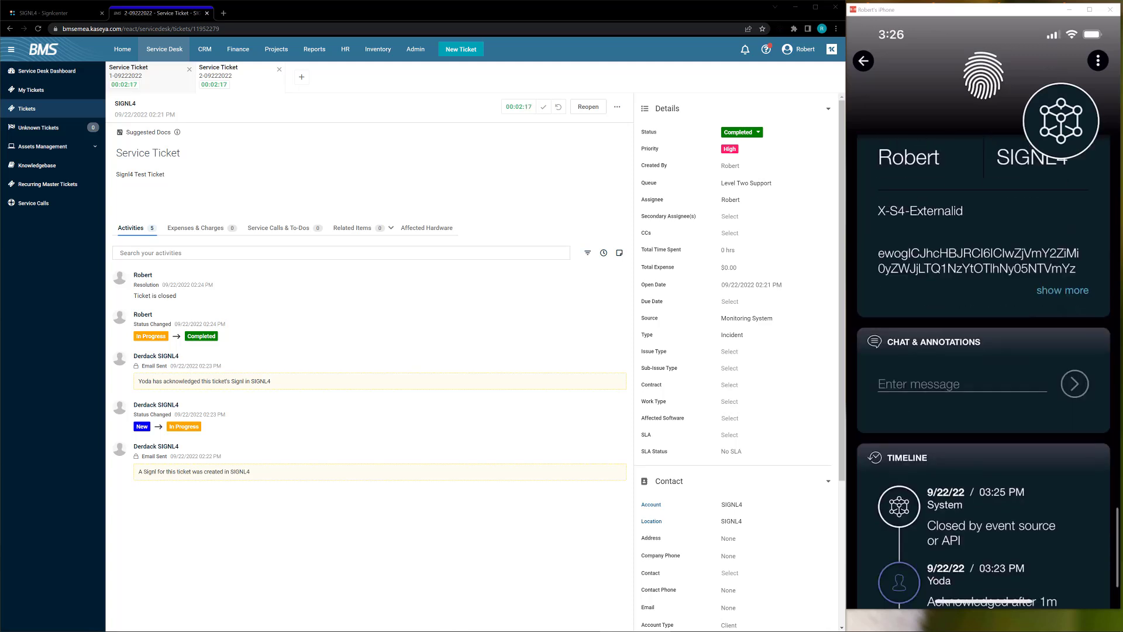
scroll(983, 372, "down", 3)
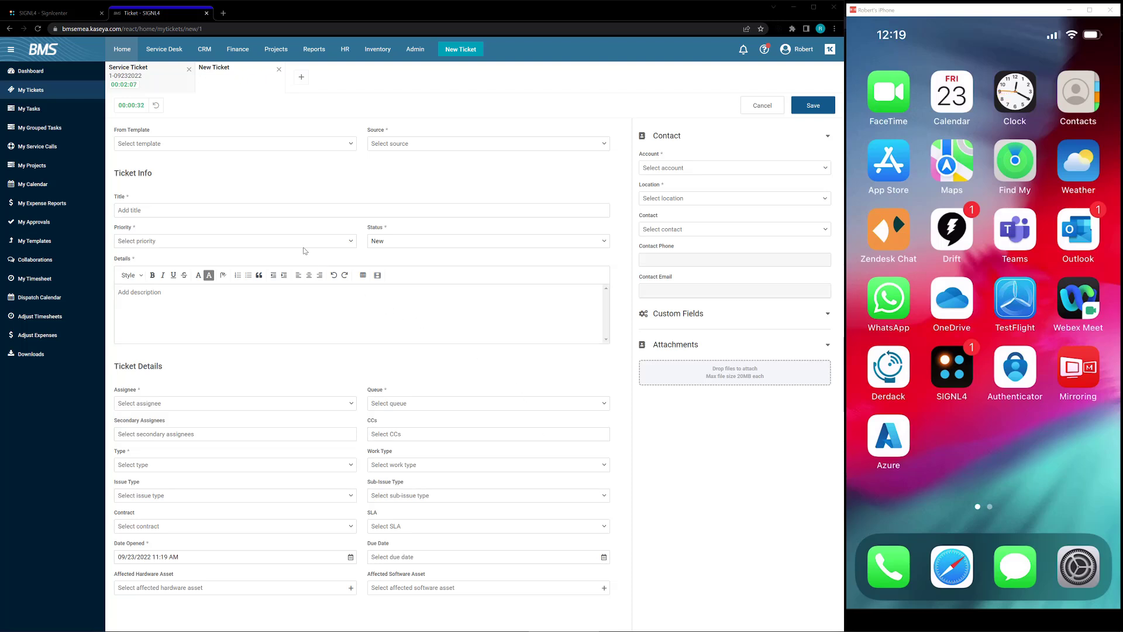
- Fill in the new BMS ticket from the saved template, with Email as its source, and save it
left_click(157, 148)
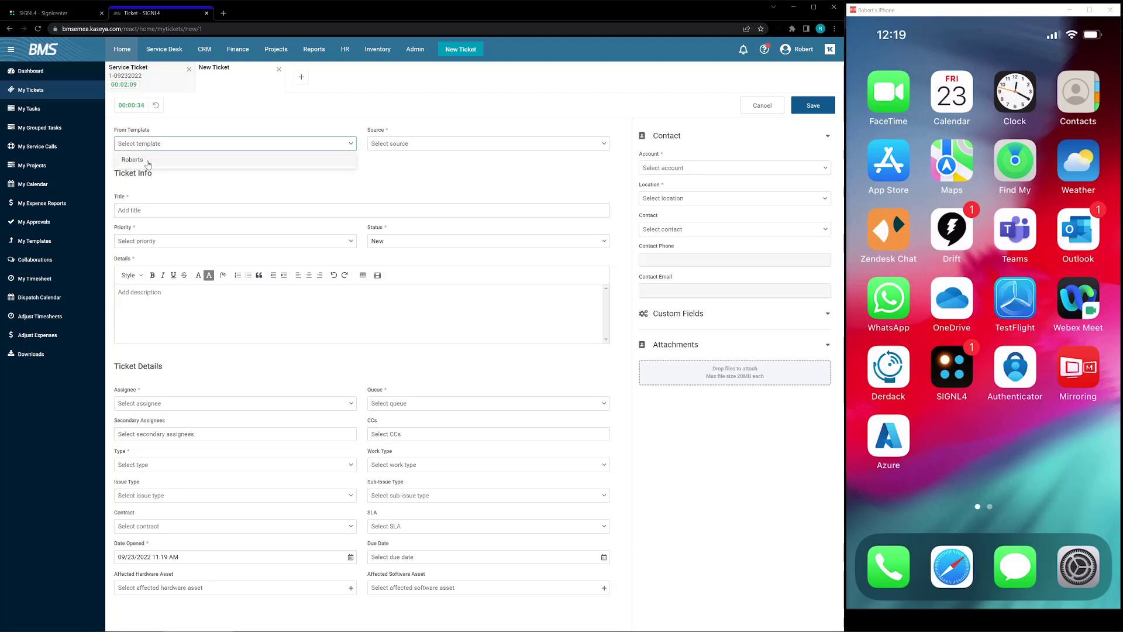
left_click(140, 165)
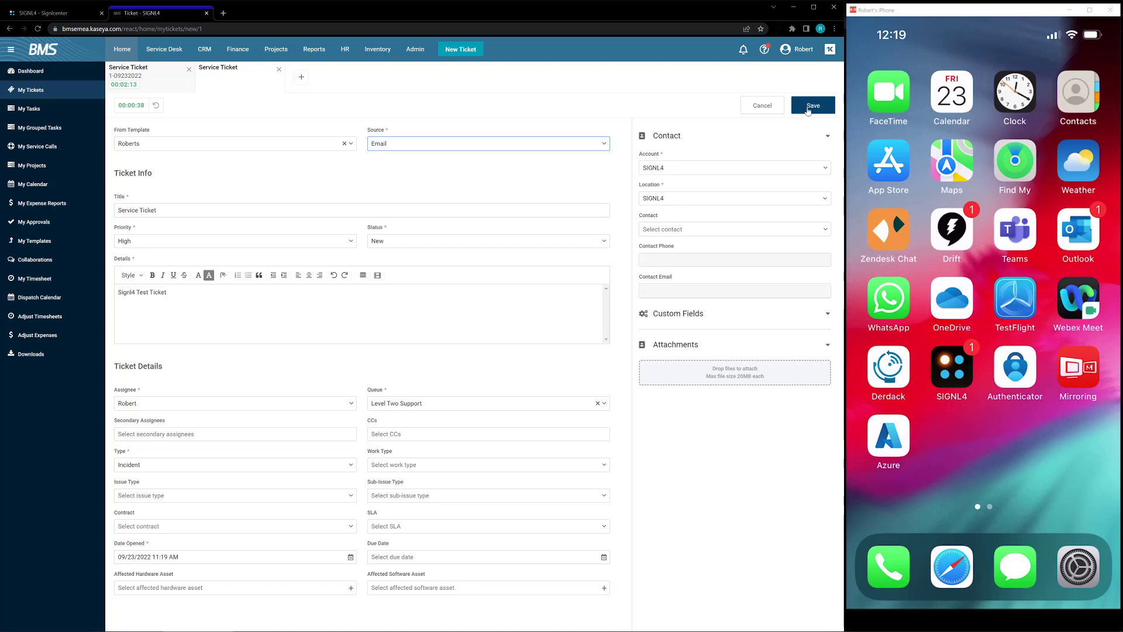
left_click(808, 111)
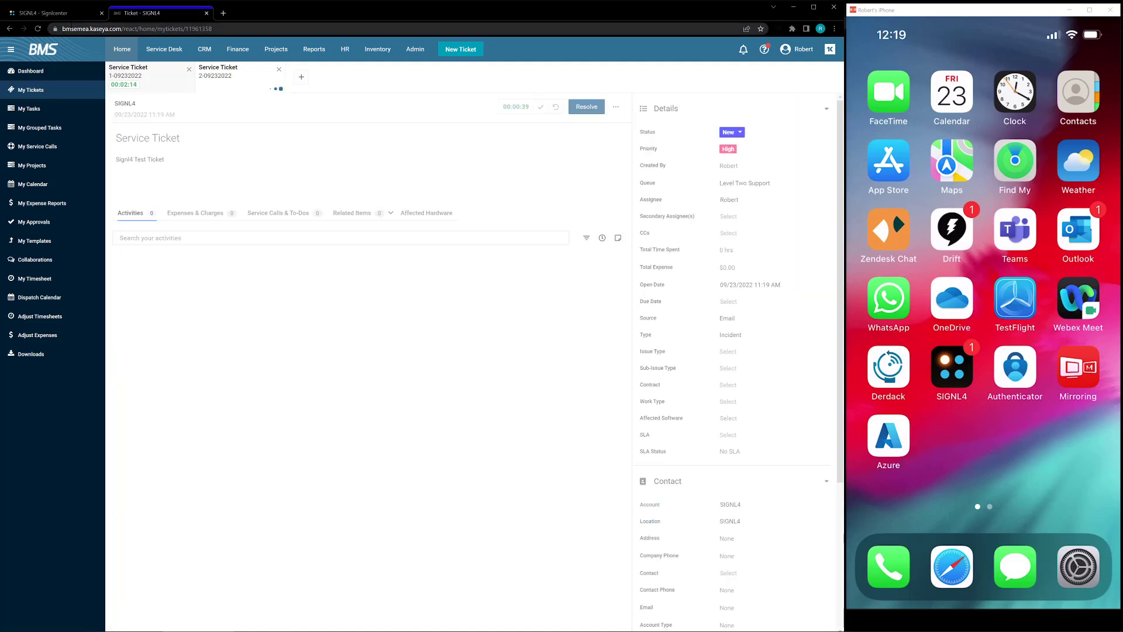
- Switch to the SIGNL4 portal and review the newest Service Ticket Signl's parameters and its delivery status per team member
left_click(44, 13)
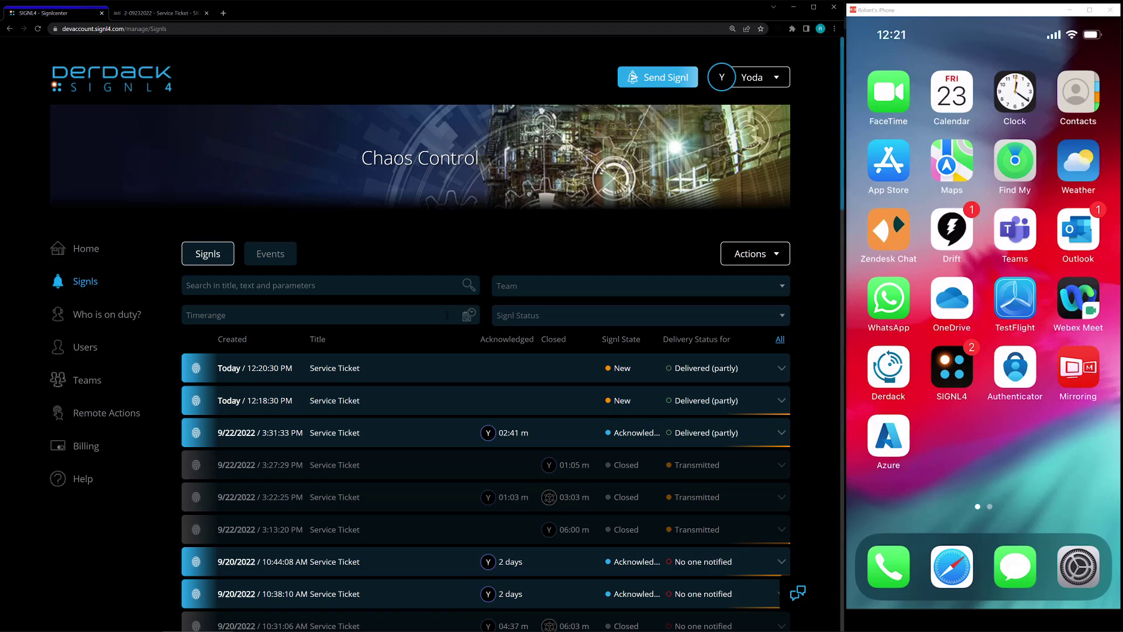
left_click(410, 372)
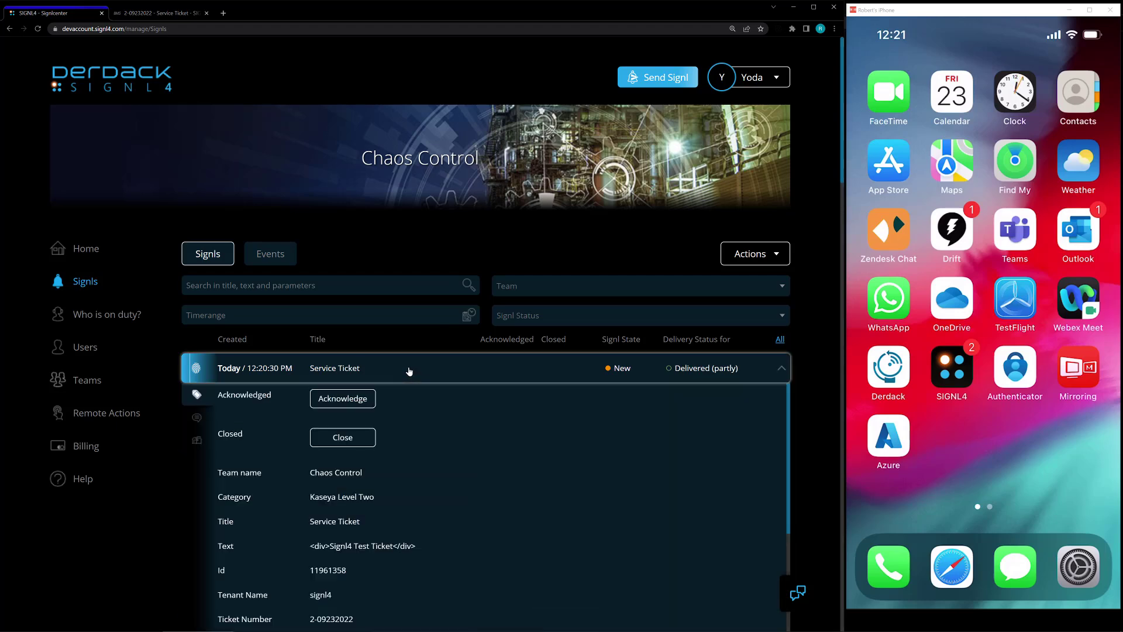
scroll(296, 371, "down", 11)
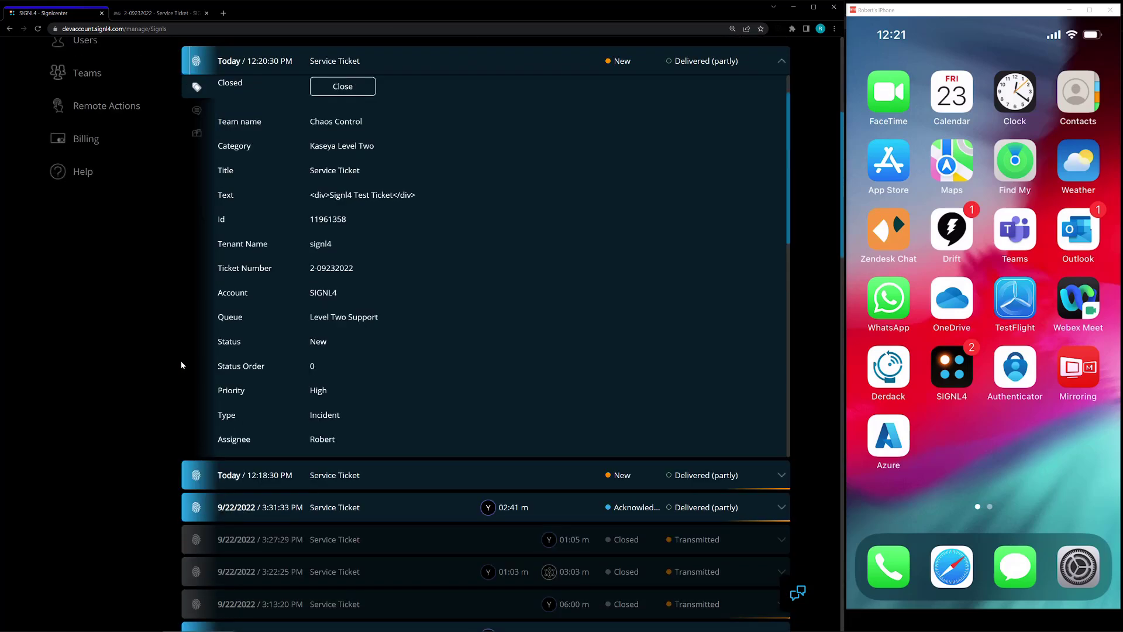
scroll(397, 318, "down", 4)
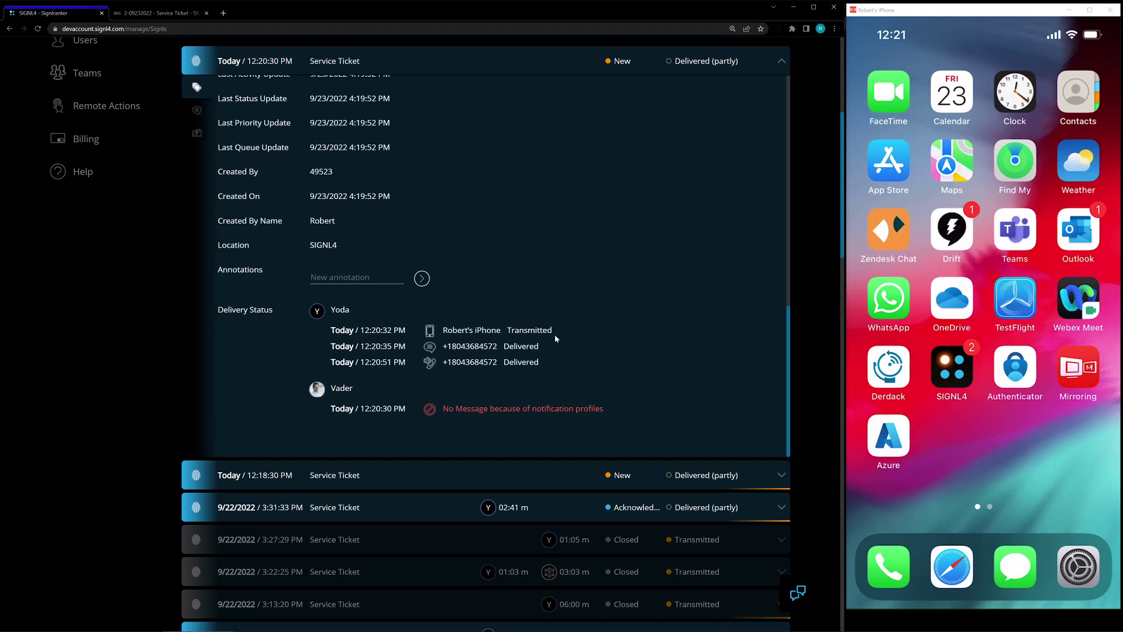
scroll(555, 338, "up", 10)
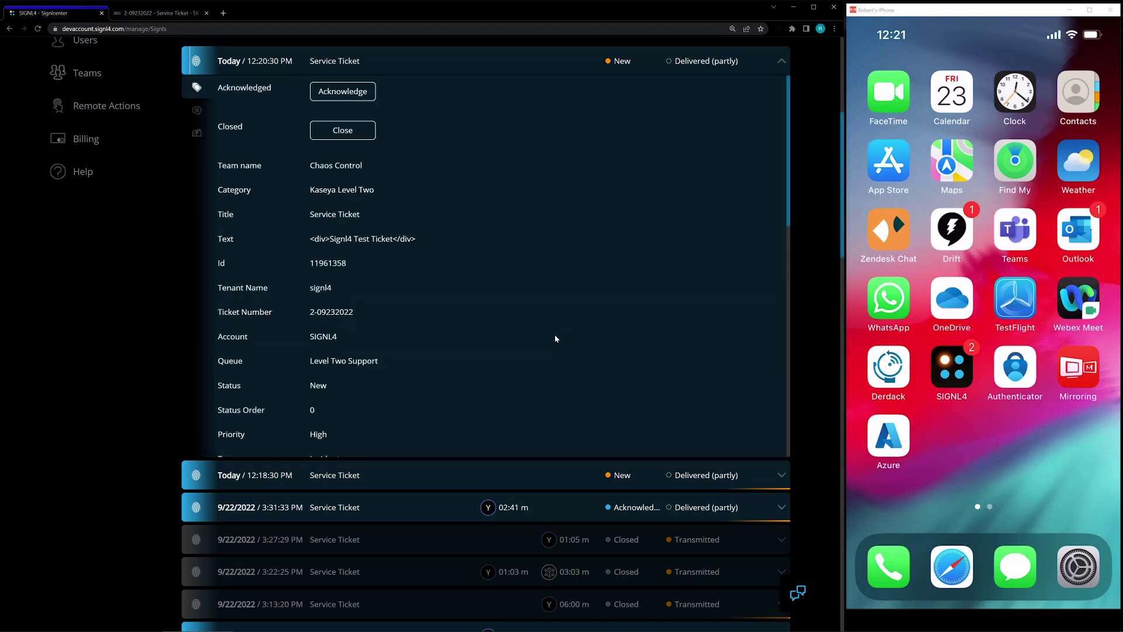